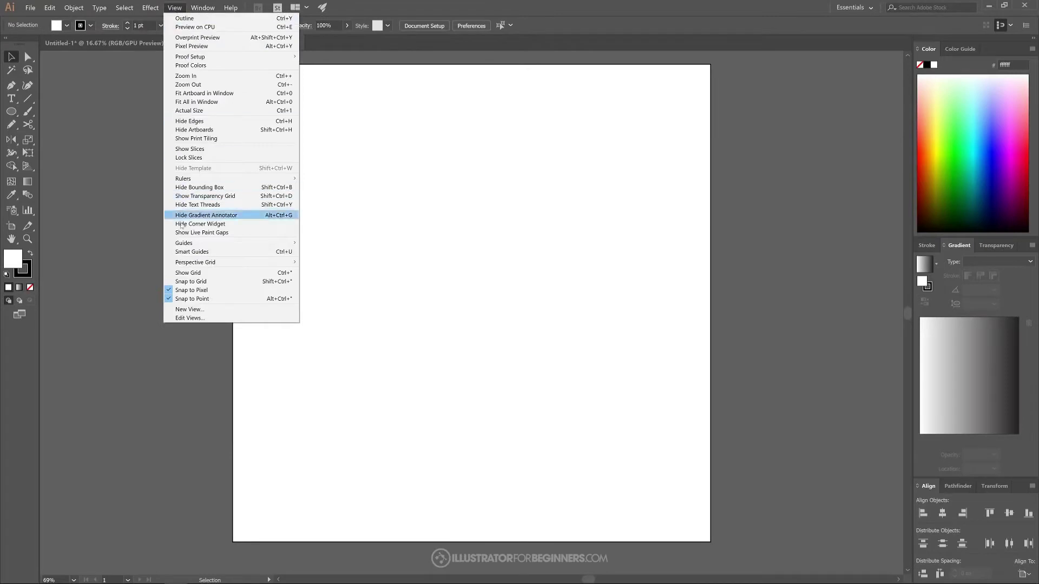
Turn off Snap to Pixel and set object alignment to the artboard
left_click(183, 290)
left_click(174, 8)
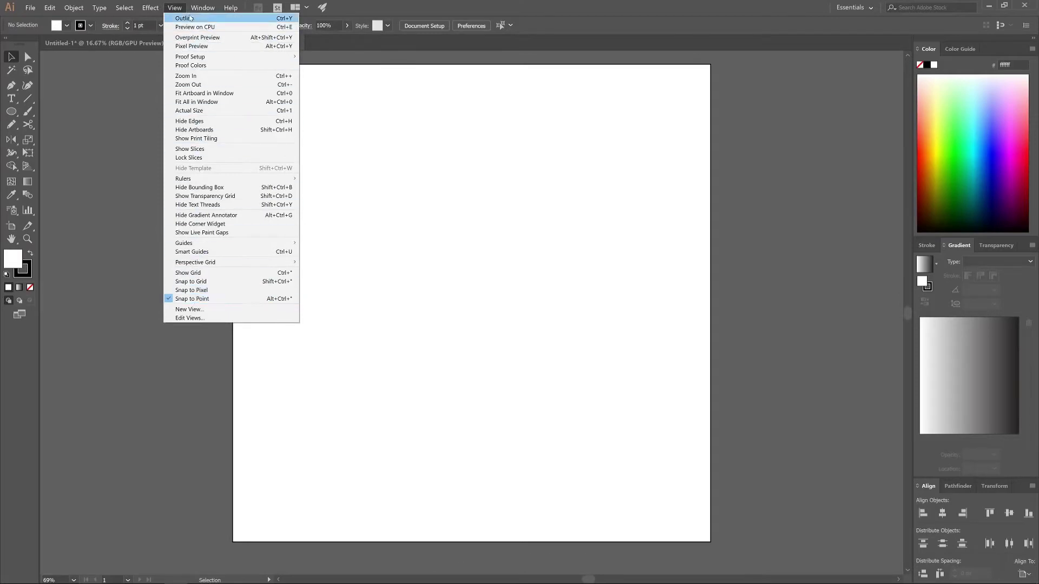
mouse_move(198, 9)
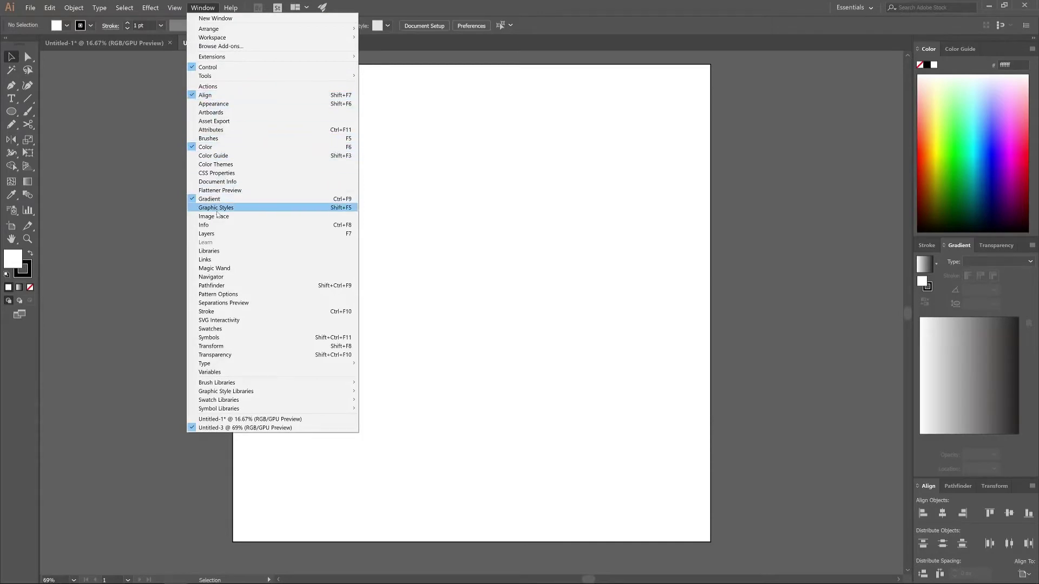
left_click(209, 7)
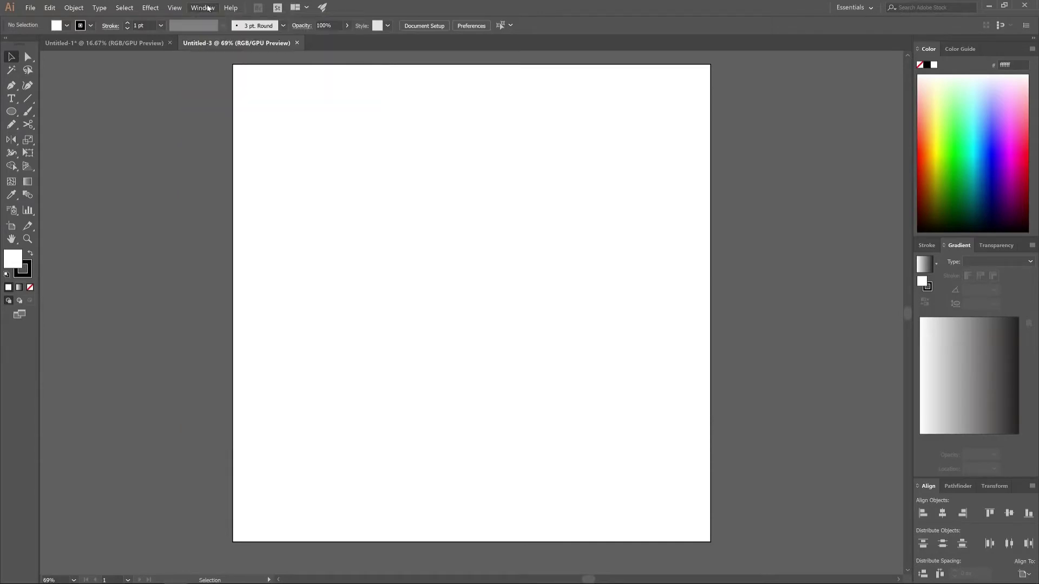
left_click(1023, 572)
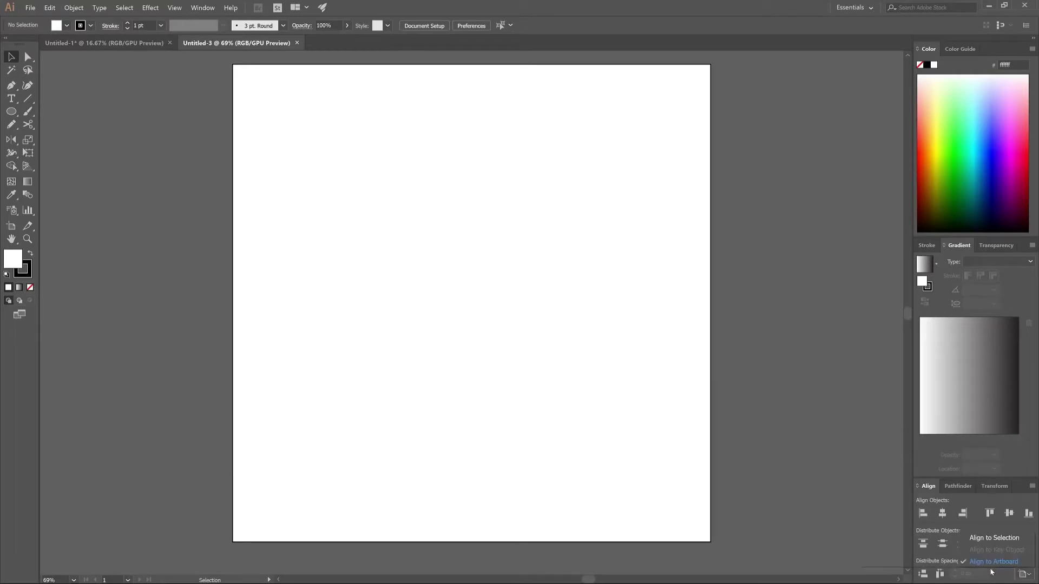
left_click(1001, 568)
Draw a circle about 522 px in diameter above the middle of the artboard with the Ellipse tool
left_click(12, 112)
left_click_drag(12, 113, 32, 112)
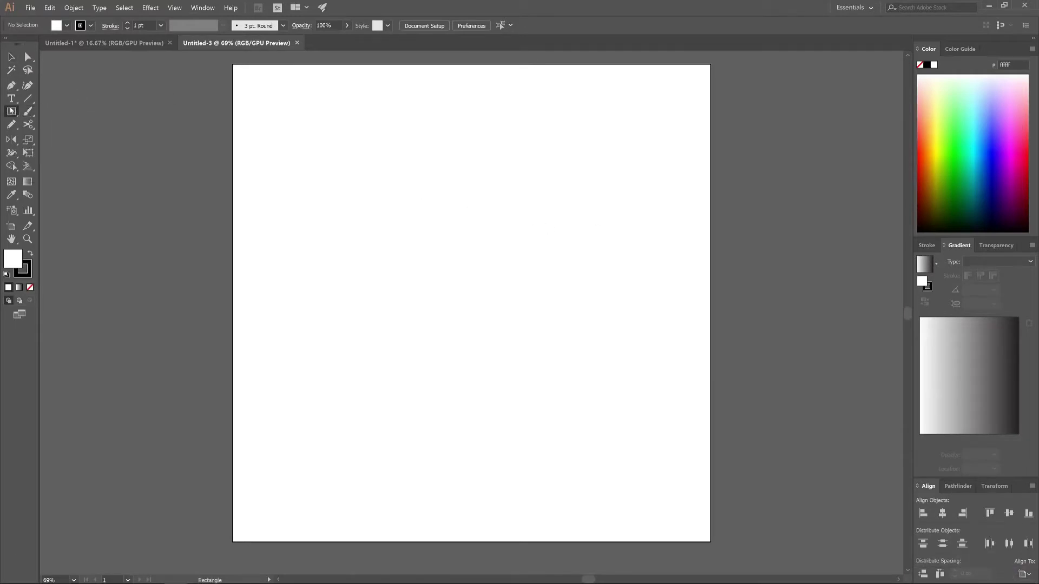
left_click(13, 113)
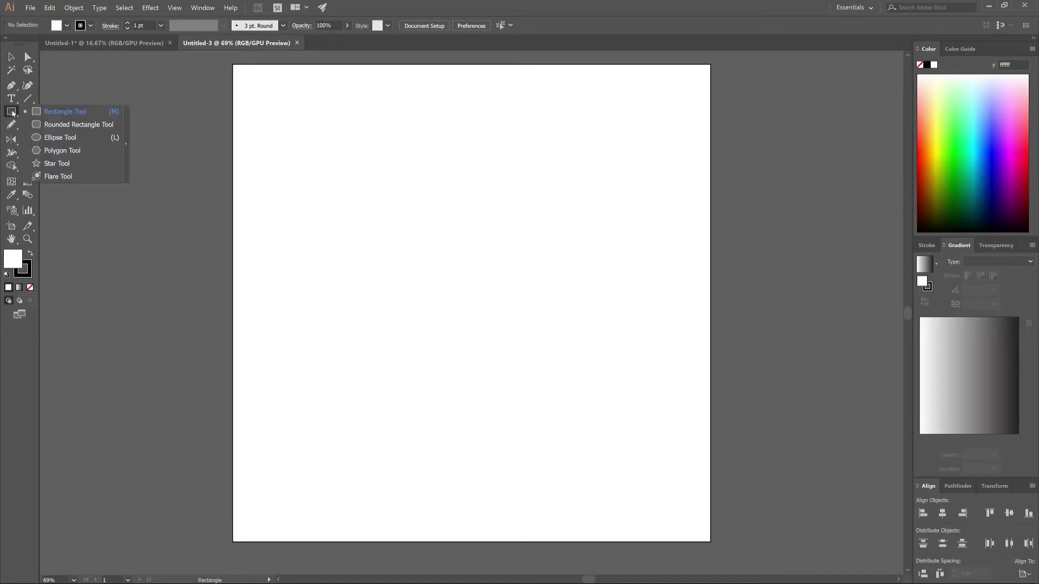
left_click(49, 138)
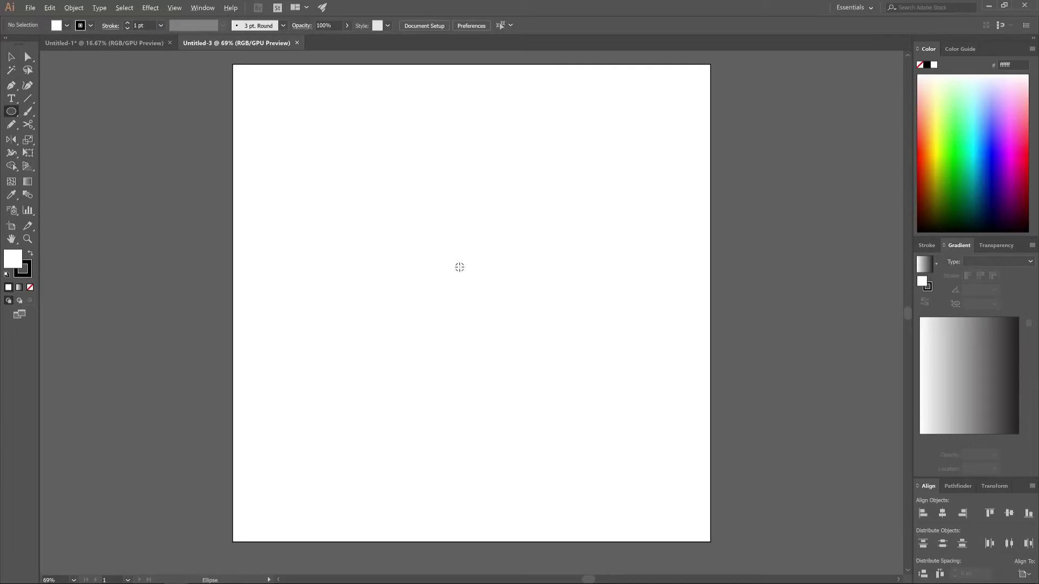
left_click_drag(460, 268, 558, 365)
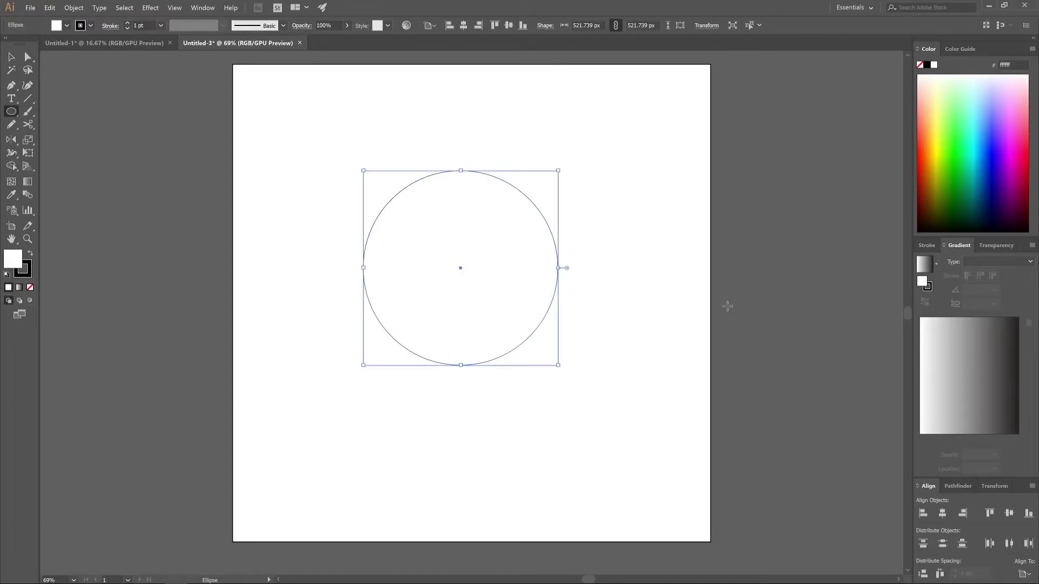
Remove the circle's stroke and fill it with black (000000)
left_click(84, 26)
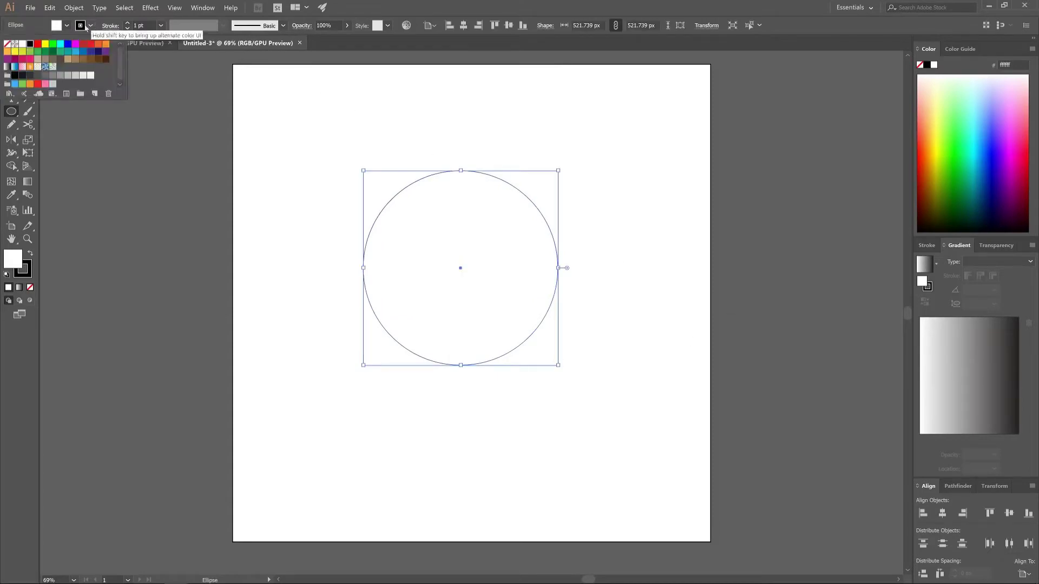
left_click(7, 43)
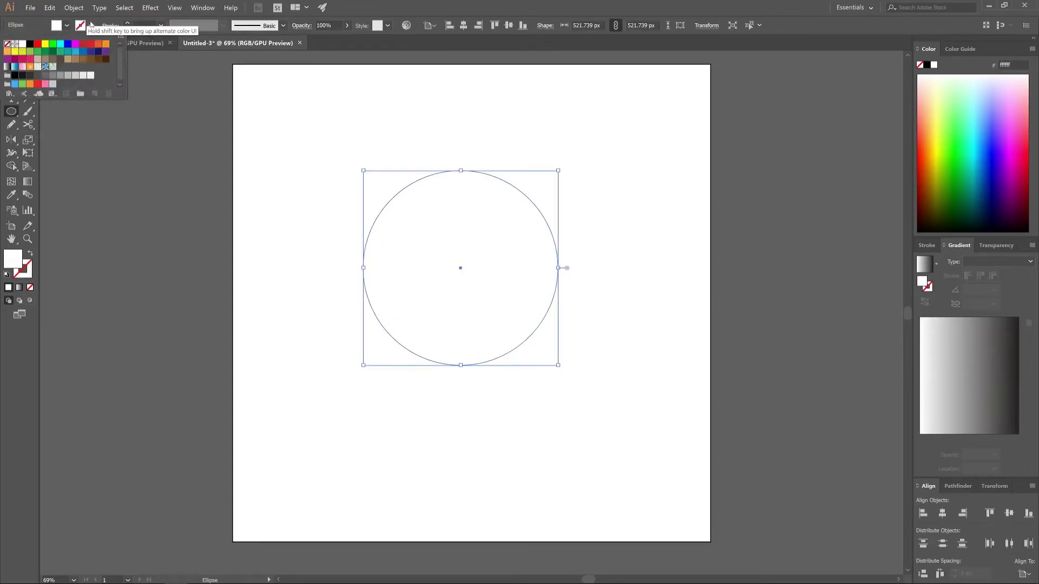
left_click(72, 26)
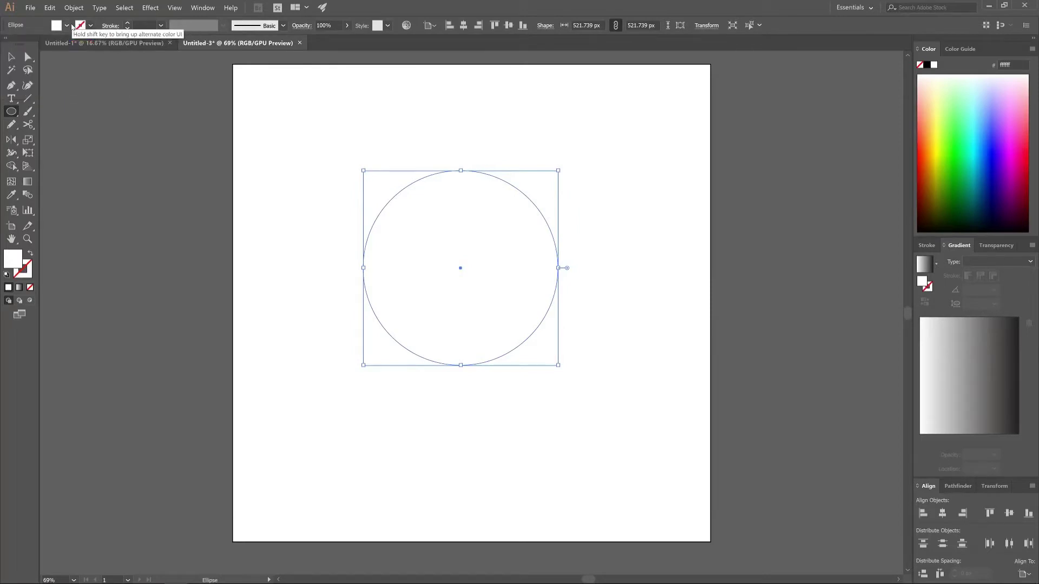
left_click(925, 66)
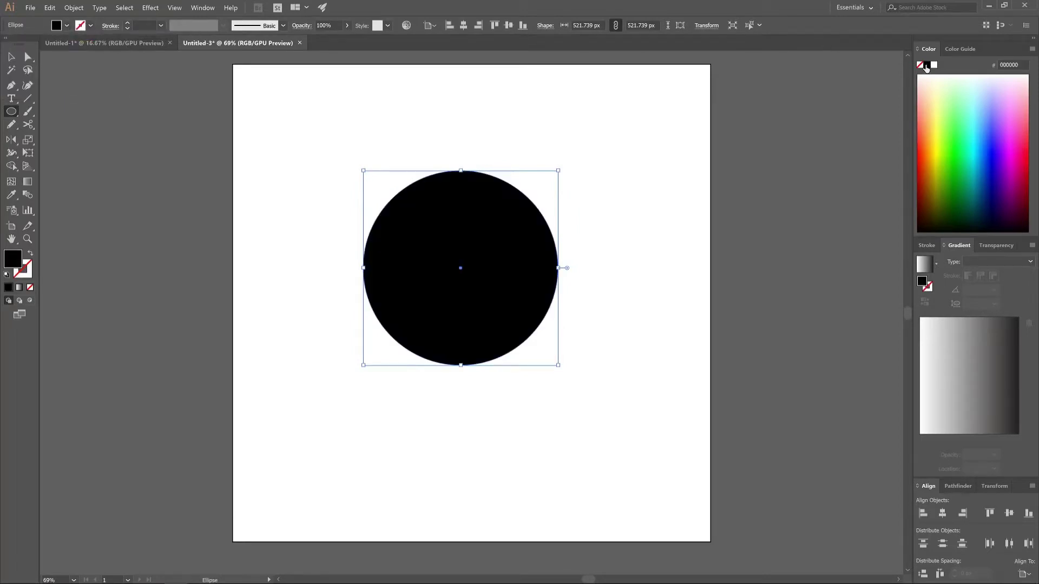
Lower the black circle's opacity to 51%
left_click(346, 26)
left_click_drag(346, 39, 325, 41)
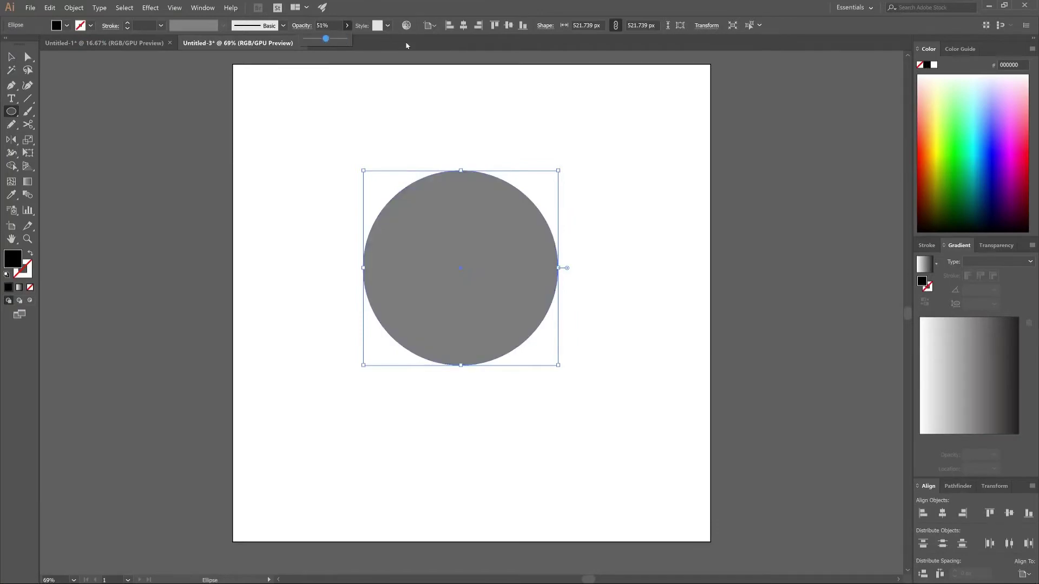
left_click(406, 46)
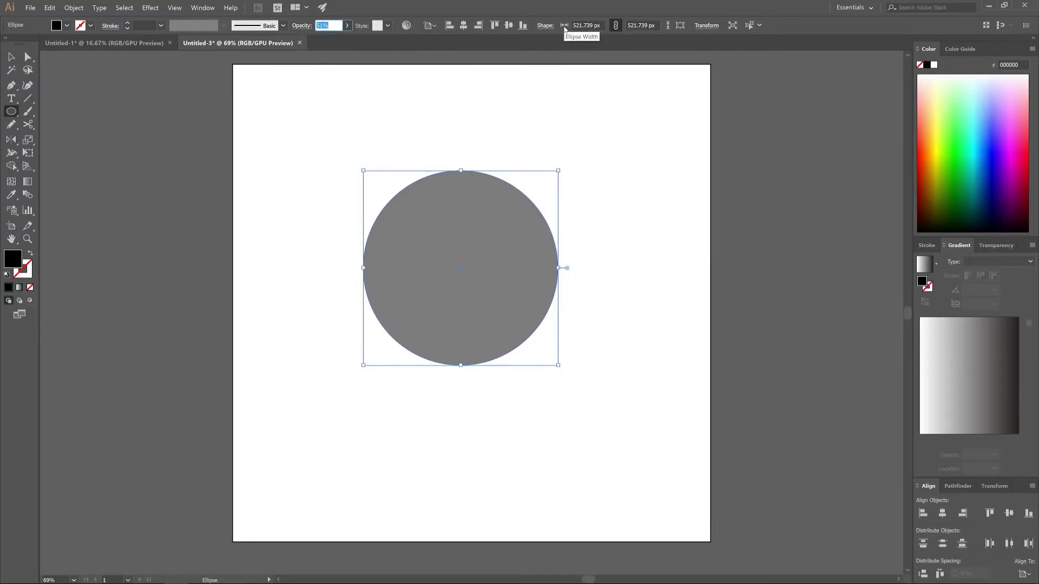
Resize the circle to 300 px with constrained proportions and center it horizontally and vertically on the artboard
left_click(616, 27)
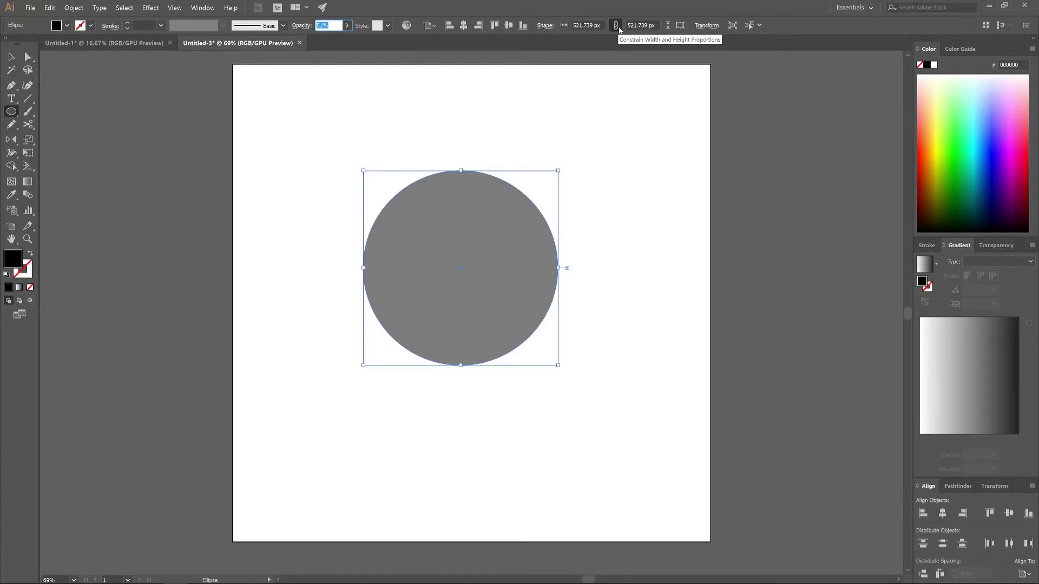
left_click(580, 25)
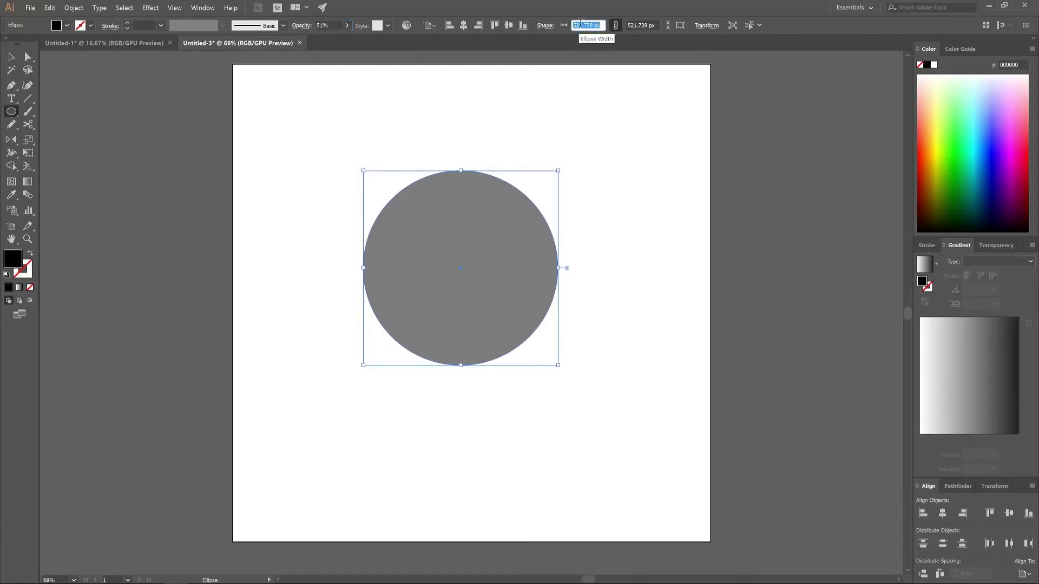
type("300")
key("Return")
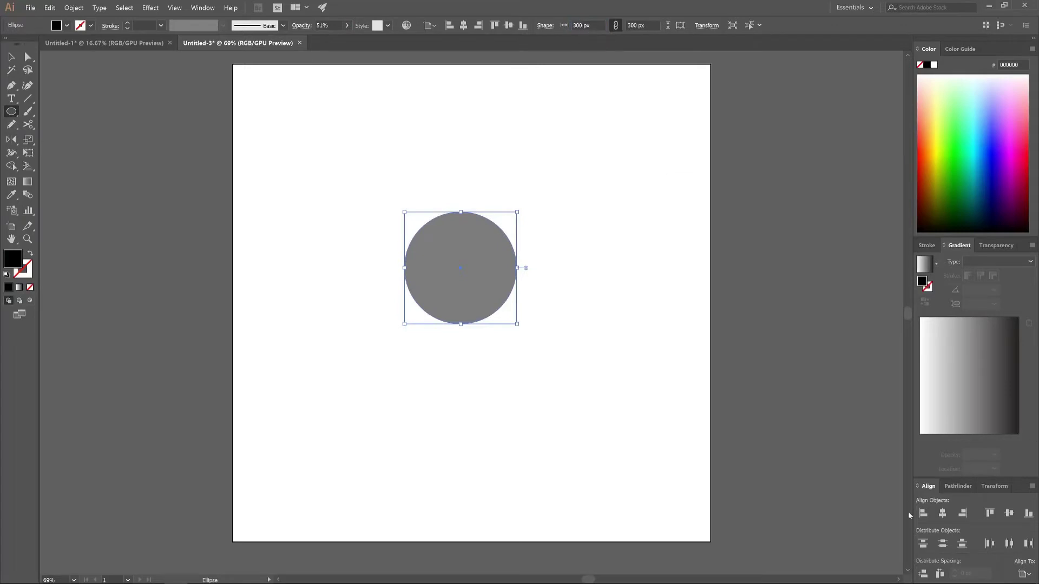
left_click(943, 515)
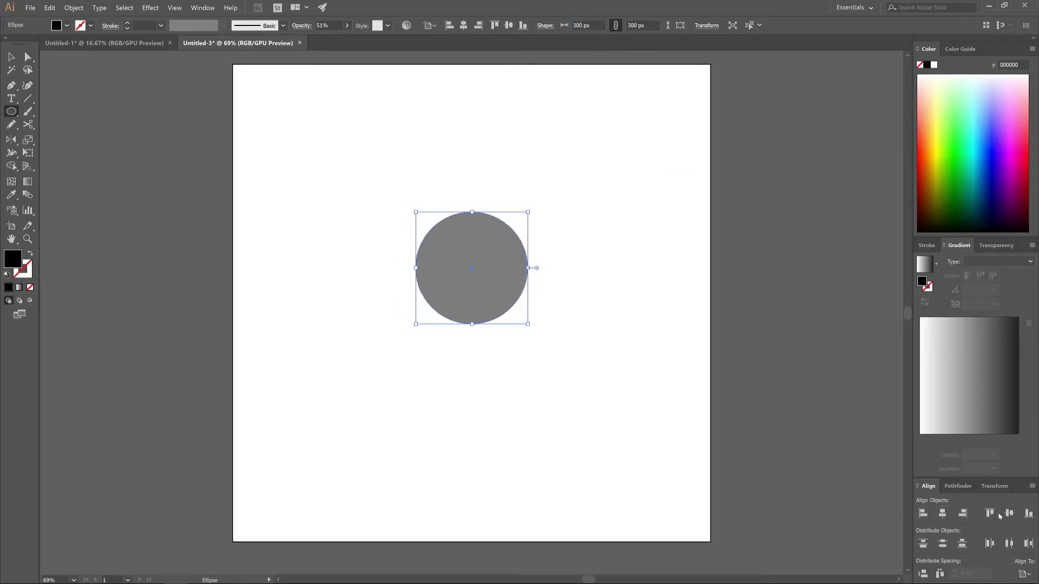
left_click(1008, 514)
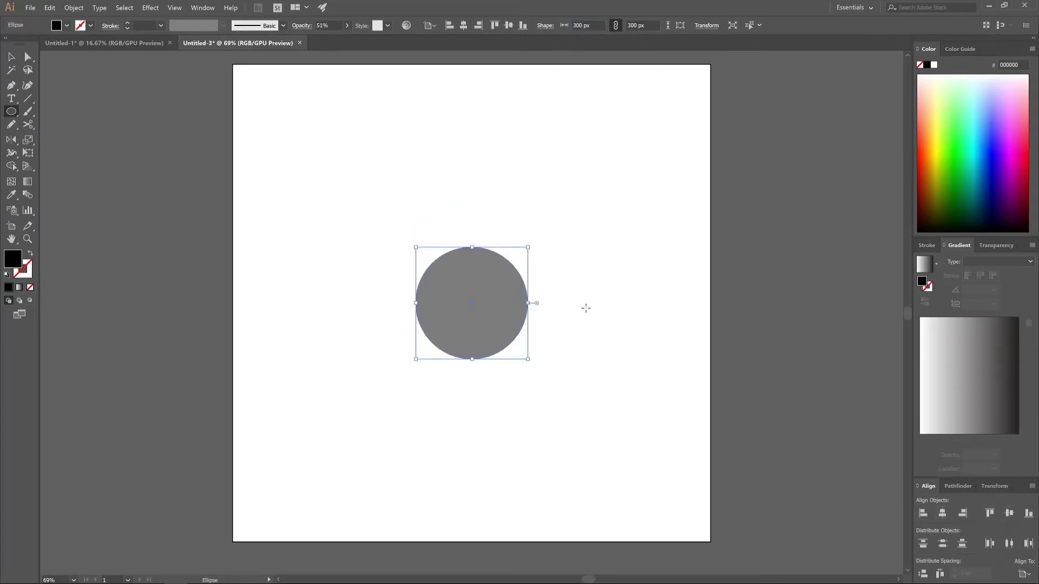
Duplicate the circle at 150 px wide and high and center the copy on the artboard inside the large circle
left_click(11, 57)
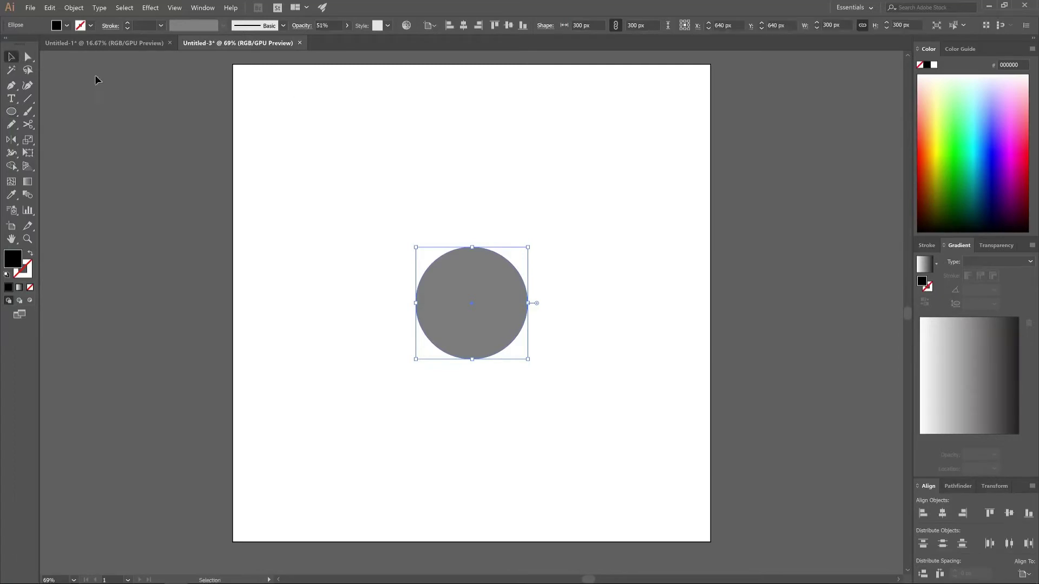
left_click_drag(470, 281, 609, 312)
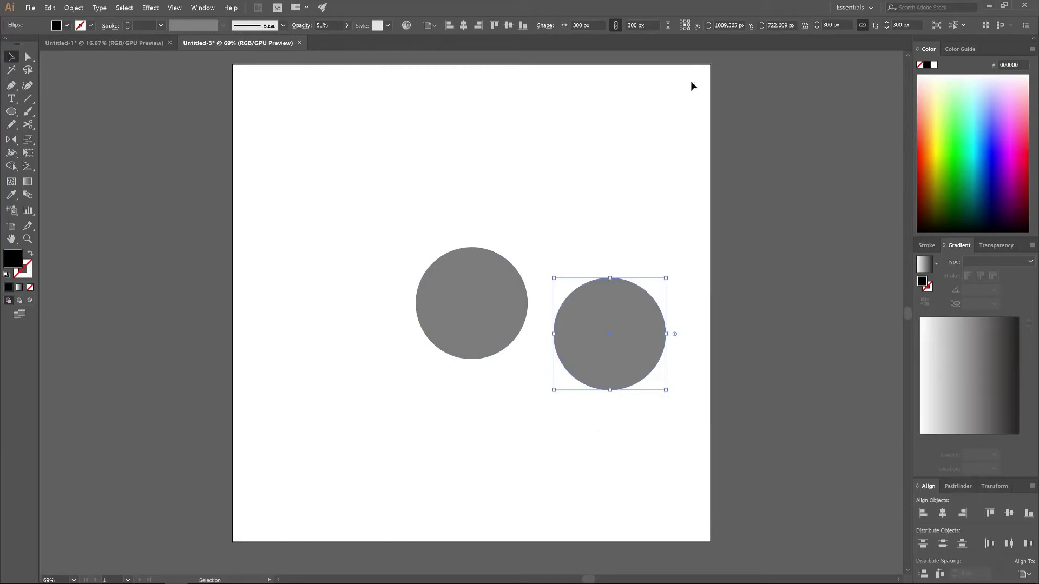
triple_click(835, 25)
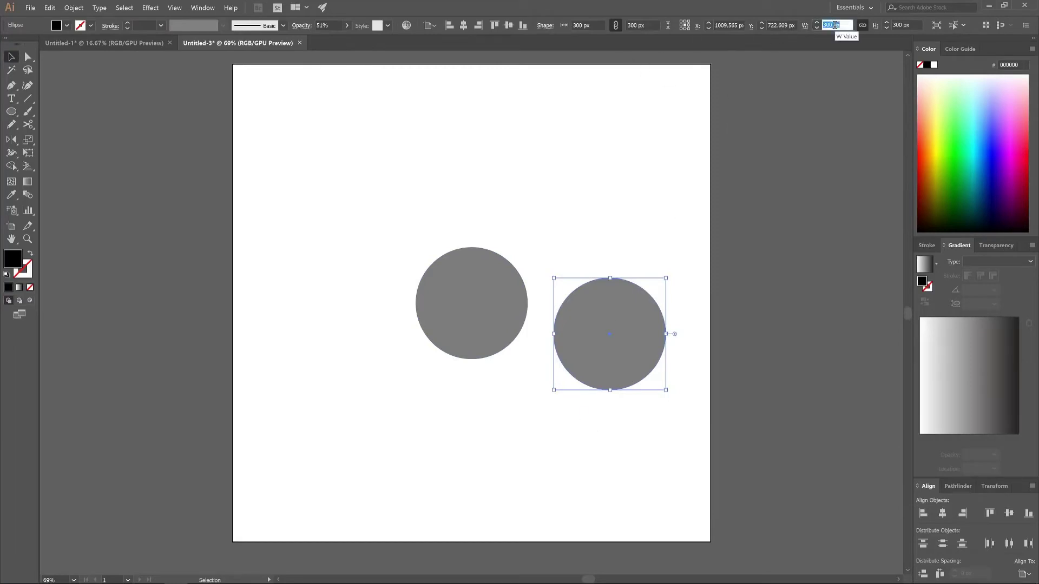
type("150")
key("Return")
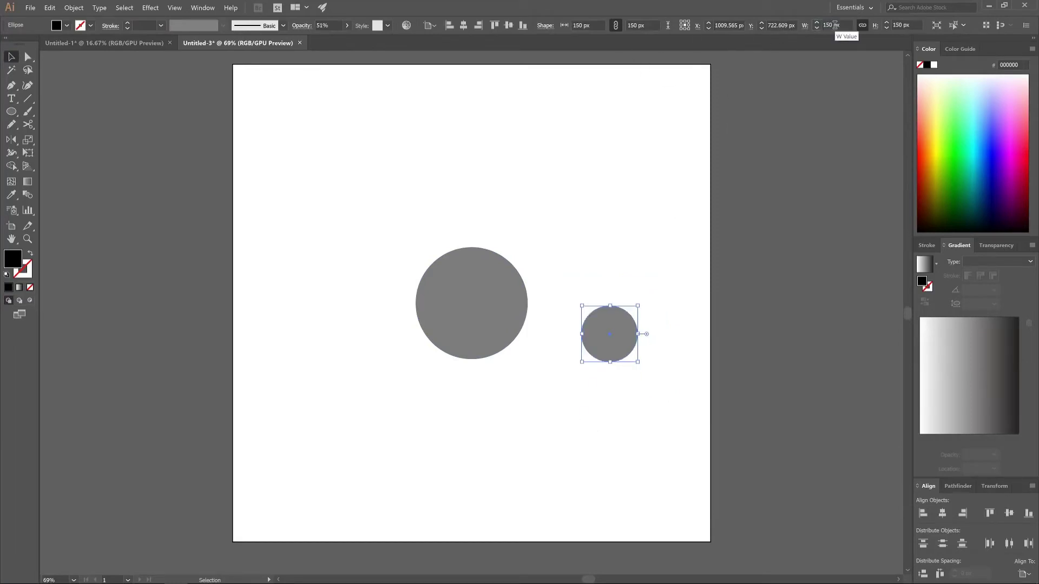
left_click(942, 513)
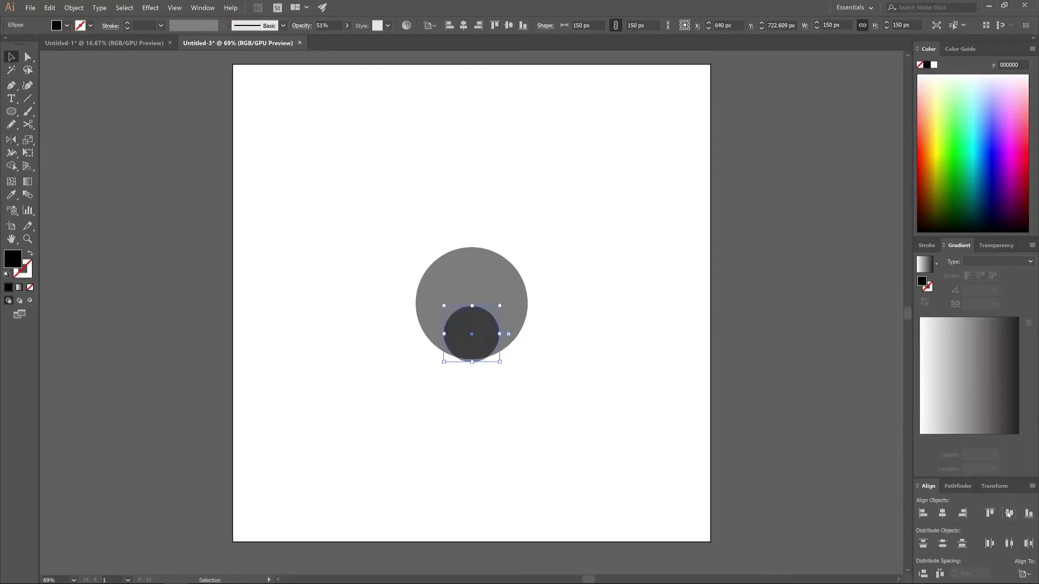
left_click(1009, 514)
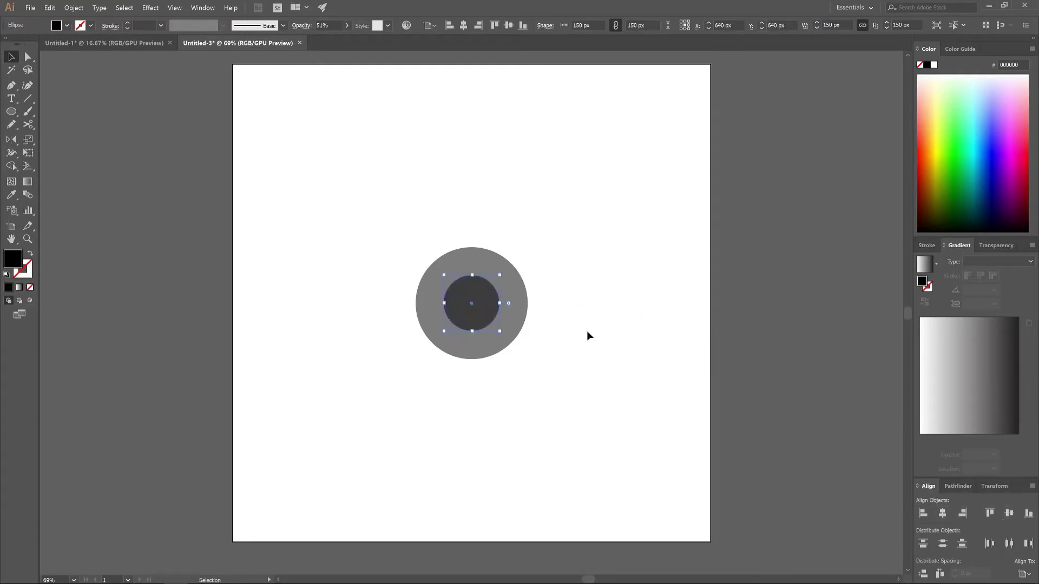
Duplicate the small circle at the artboard's center and scale the copy proportionally upward to 225 px, meeting the large circle's top edge
left_click_drag(476, 292, 614, 339)
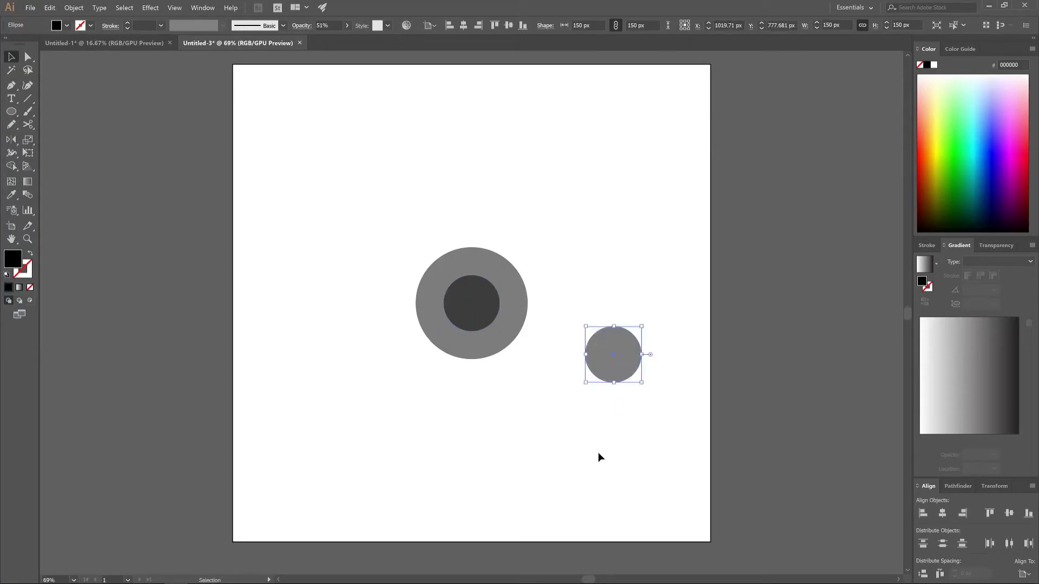
left_click(942, 513)
left_click(1009, 513)
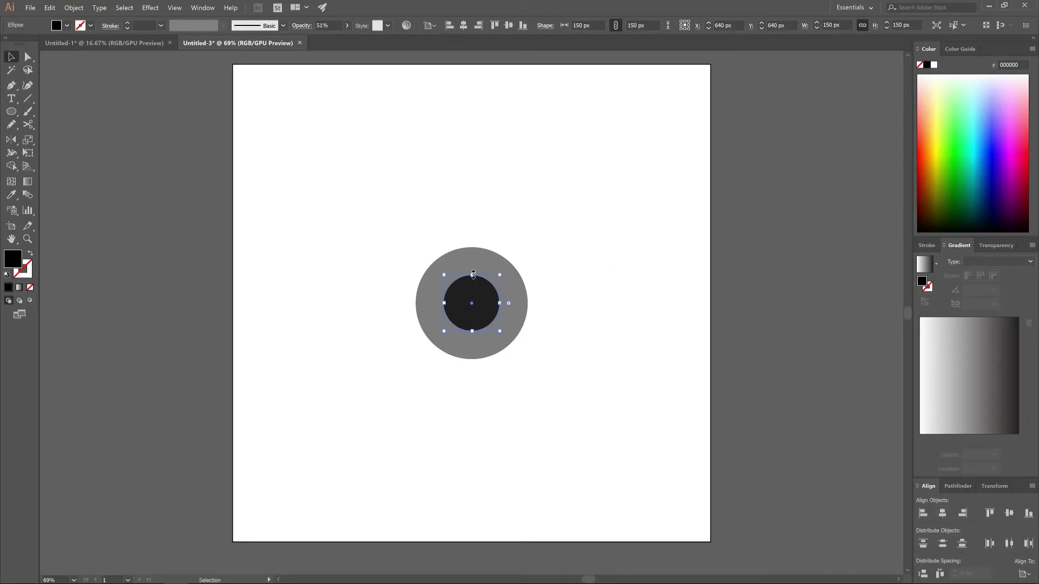
left_click_drag(473, 274, 472, 248)
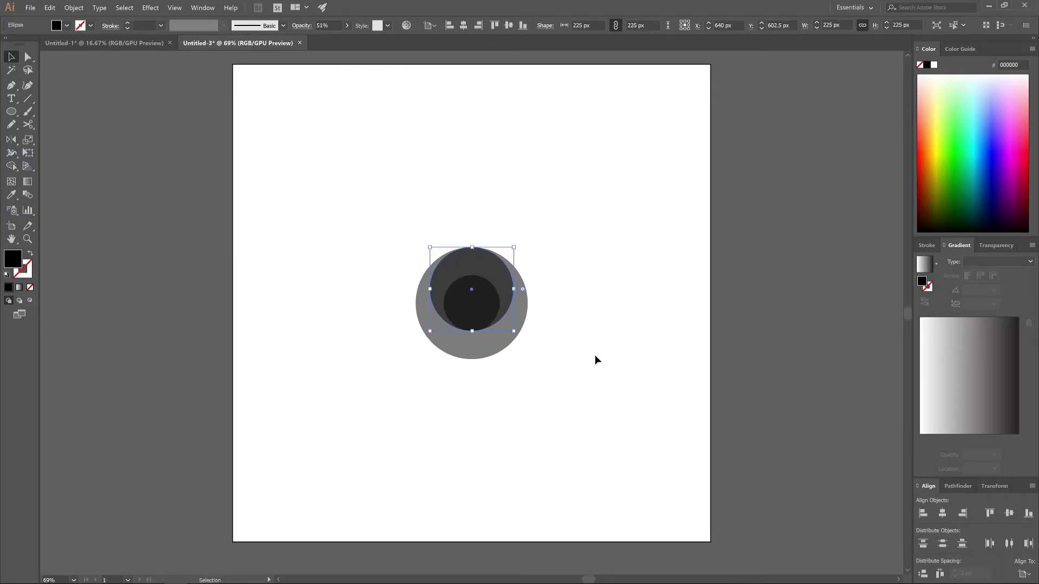
Cut the innermost circle area out of all three circles with the Shape Builder tool, leaving a hole, and deselect the shapes
left_click_drag(577, 396, 371, 198)
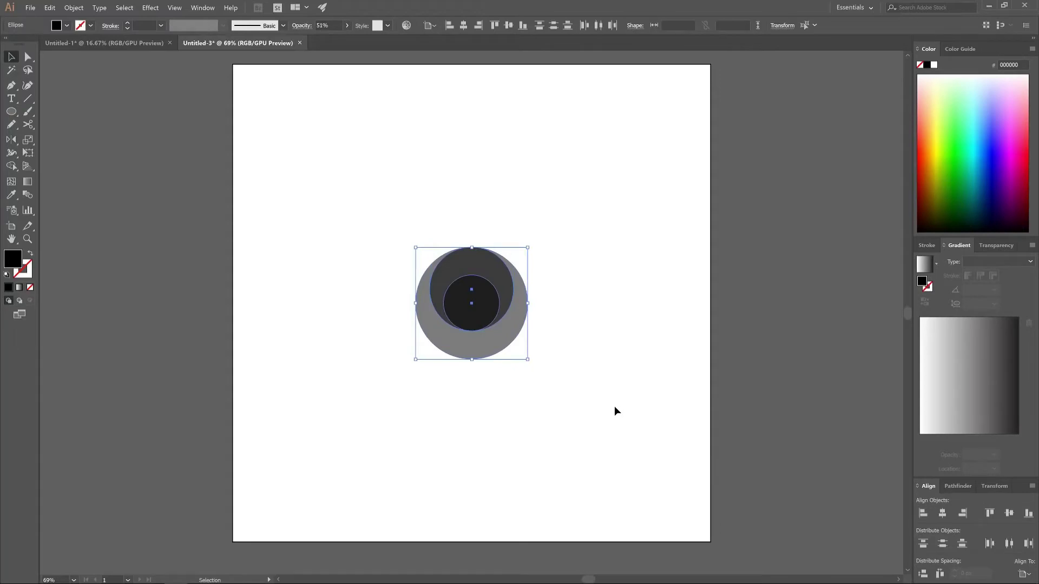
left_click(10, 166)
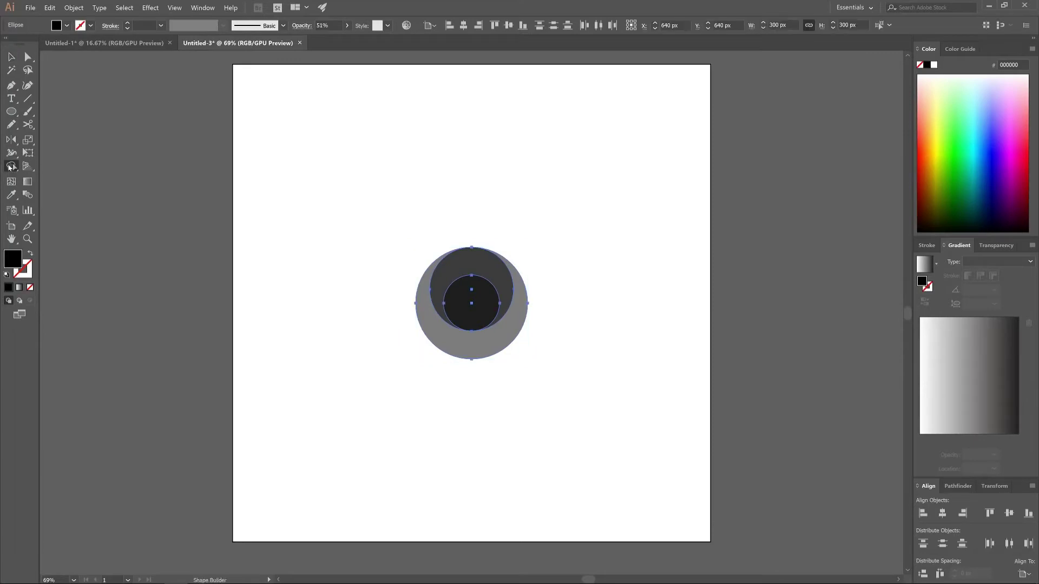
left_click(460, 305, "alt")
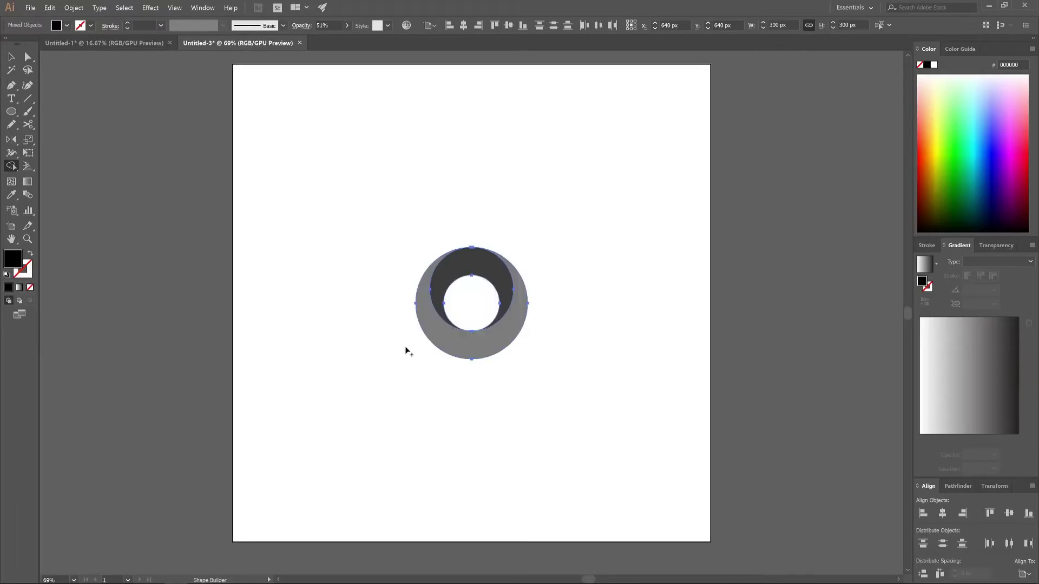
left_click(12, 57)
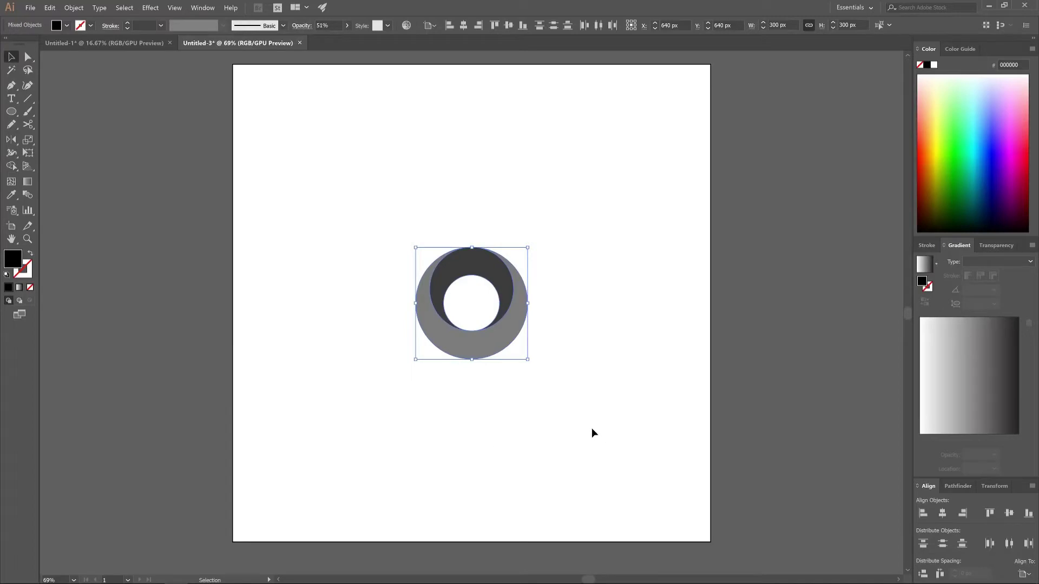
left_click(579, 282)
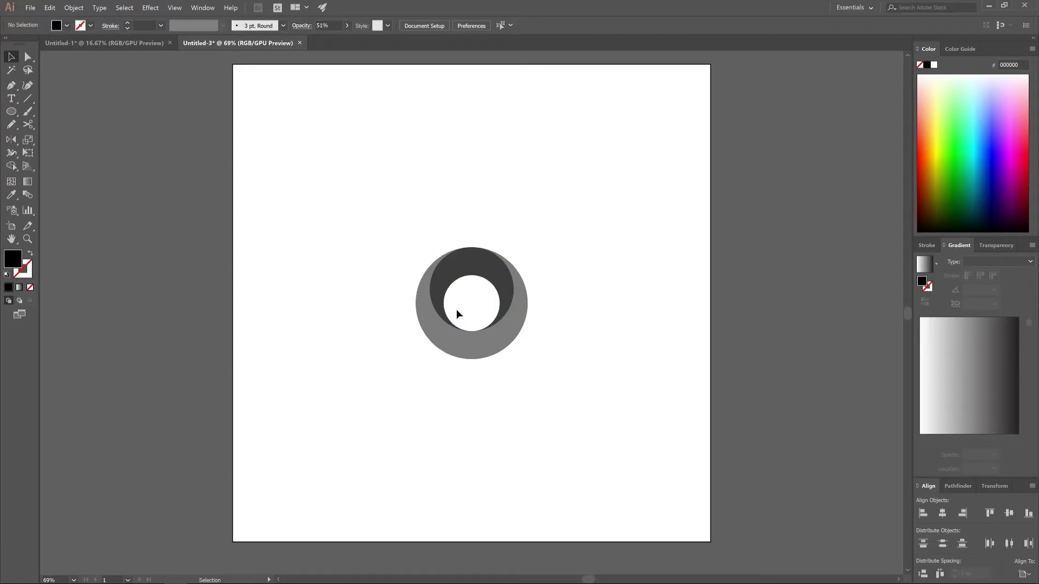
Draw a tall rectangle about 132 by 464 px beside the circles with the Rectangle tool
left_click(14, 113)
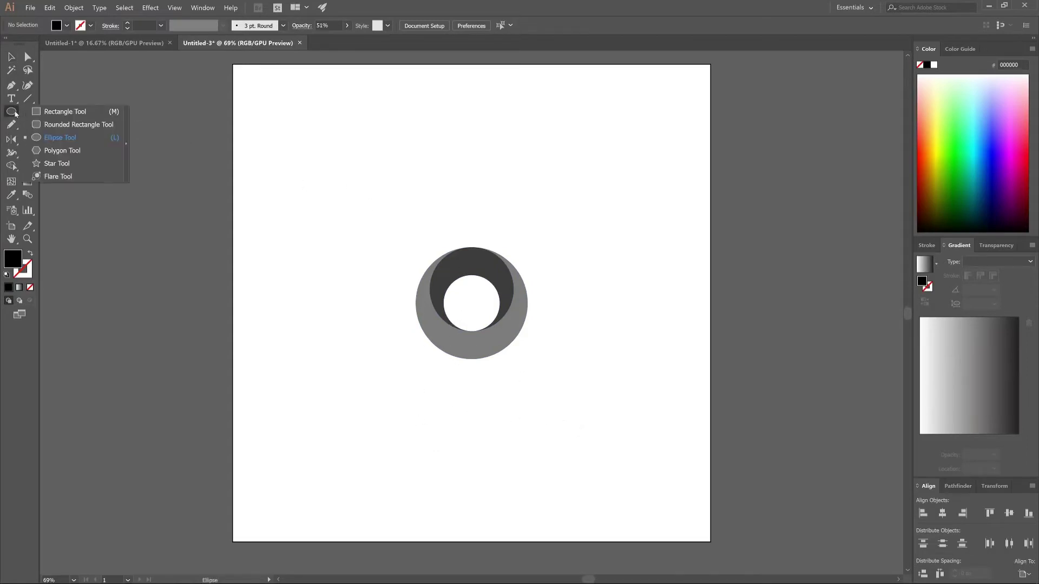
left_click(49, 113)
left_click_drag(350, 270, 400, 443)
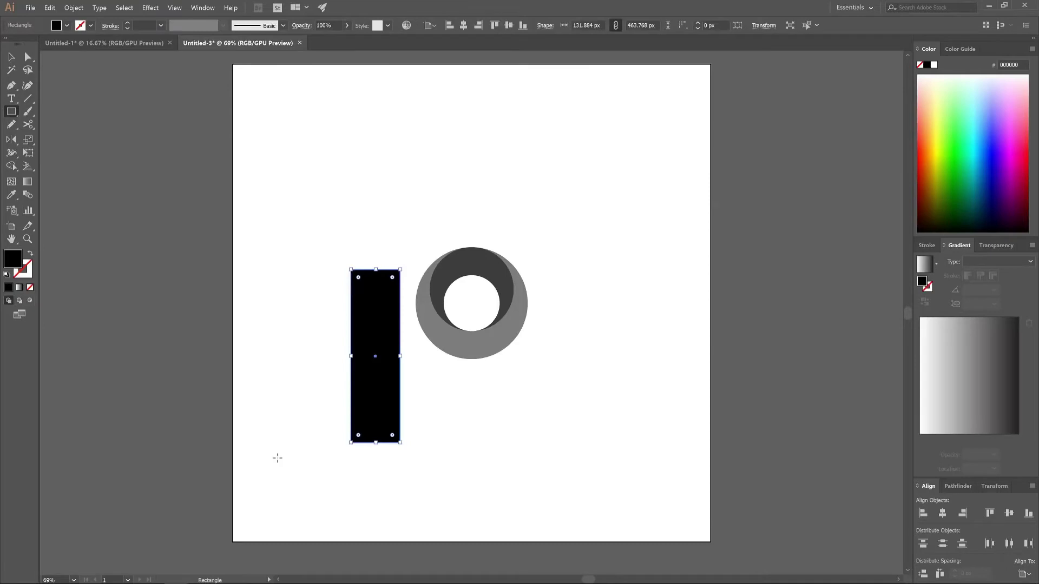
Set the rectangle's opacity to 51% and its width to 150 px, keeping its proportions
left_click(348, 26)
left_click_drag(347, 40, 325, 42)
left_click(412, 47)
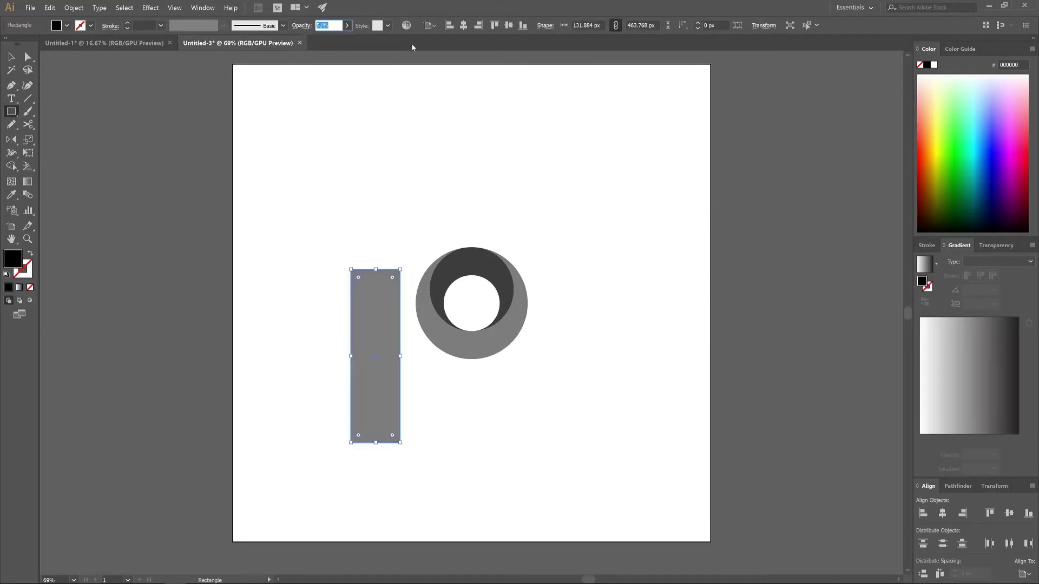
left_click(586, 26)
type("1")
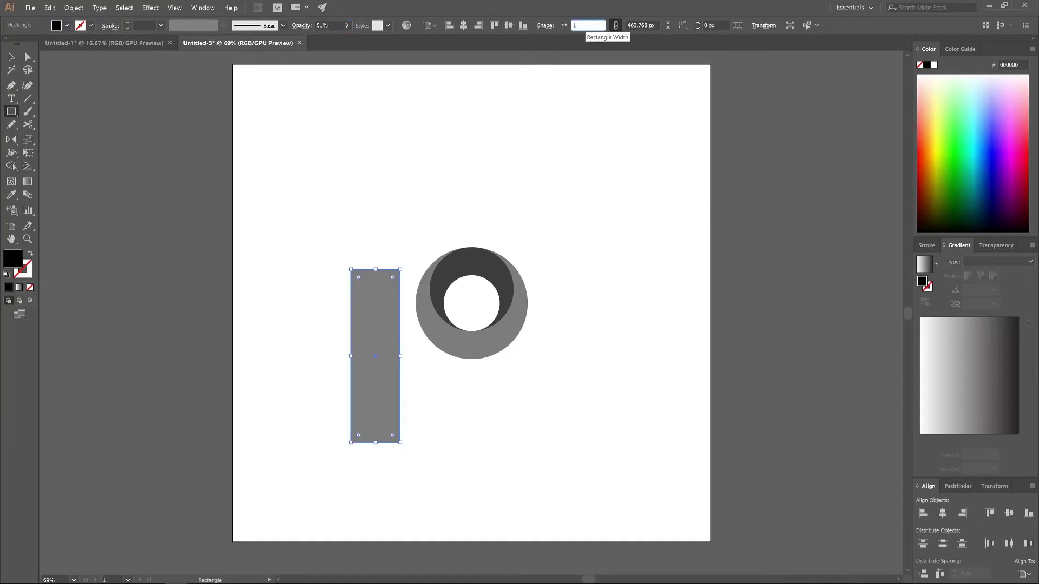
type("50")
key("Return")
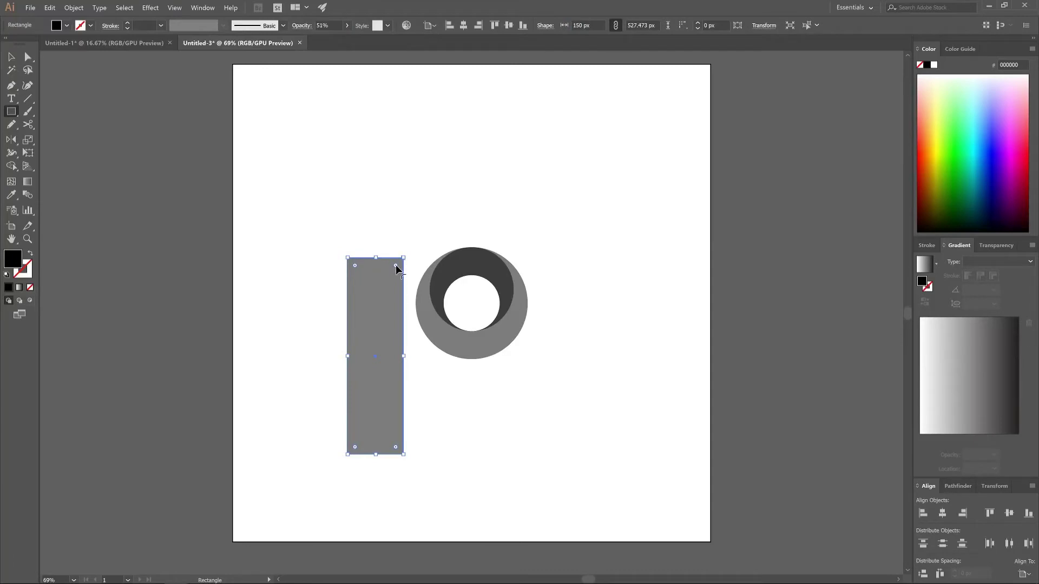
Round the rectangle's ends to a 75 px corner radius and move it so its upper-right curve anchor meets the leftmost point of the ring's hole
left_click_drag(395, 266, 373, 288)
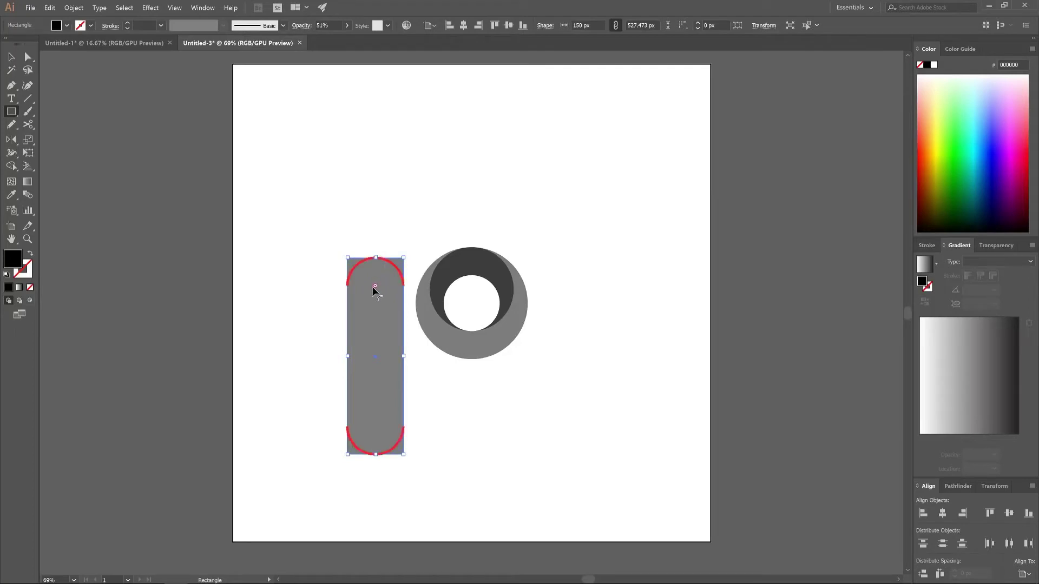
left_click_drag(373, 288, 373, 288)
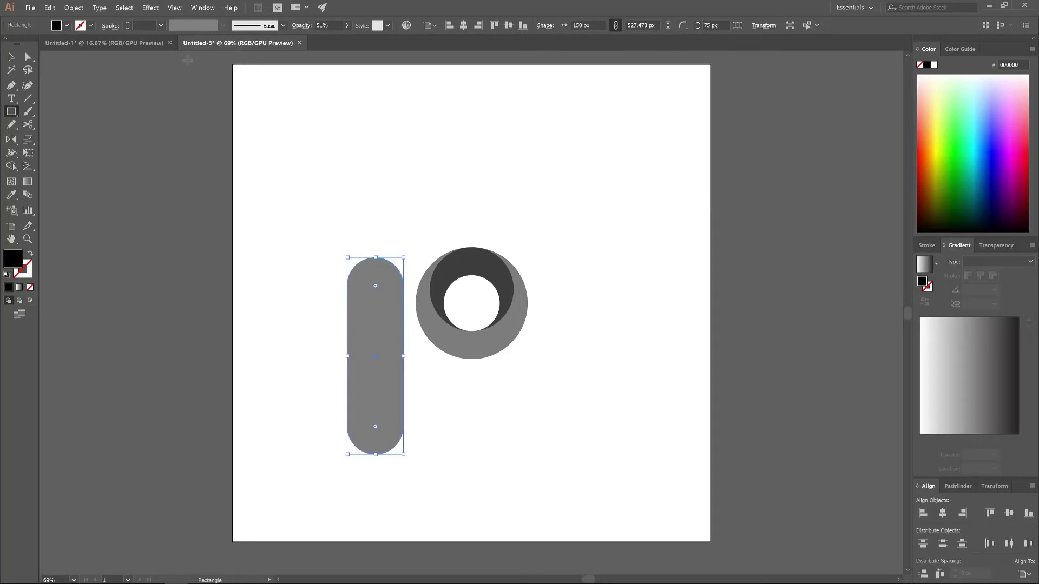
left_click(12, 57)
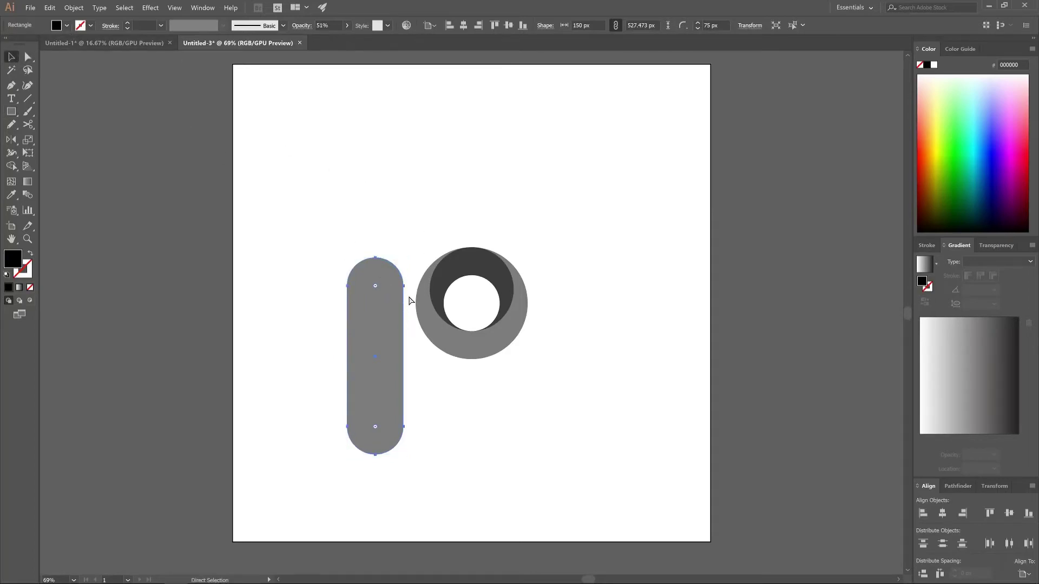
left_click_drag(404, 287, 443, 306)
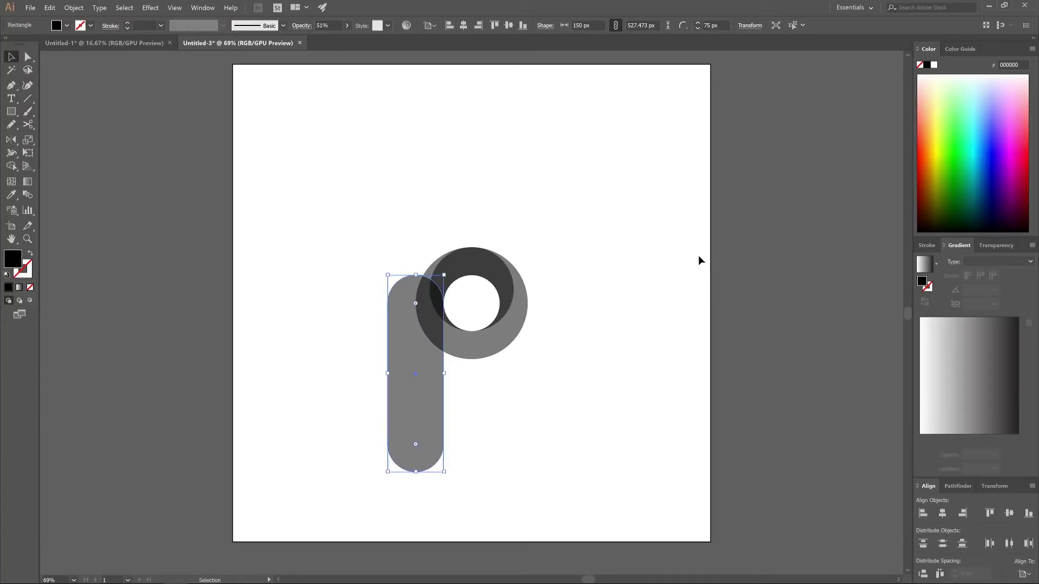
left_click(555, 146)
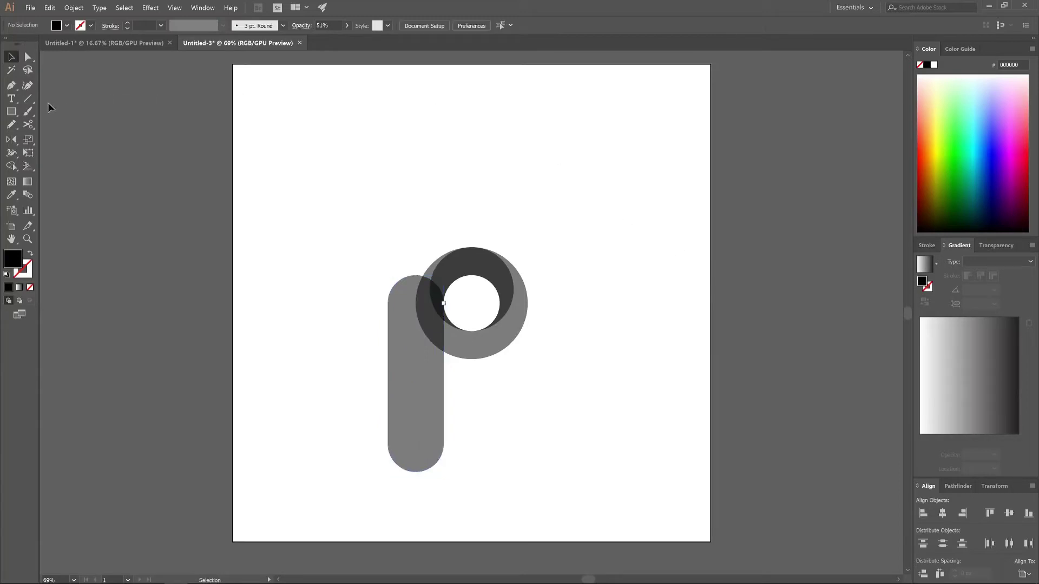
Draw a closed Pen shape covering the left half of the rounded bar, with a straight edge along the bar's vertical centerline
left_click(10, 85)
left_click(416, 275)
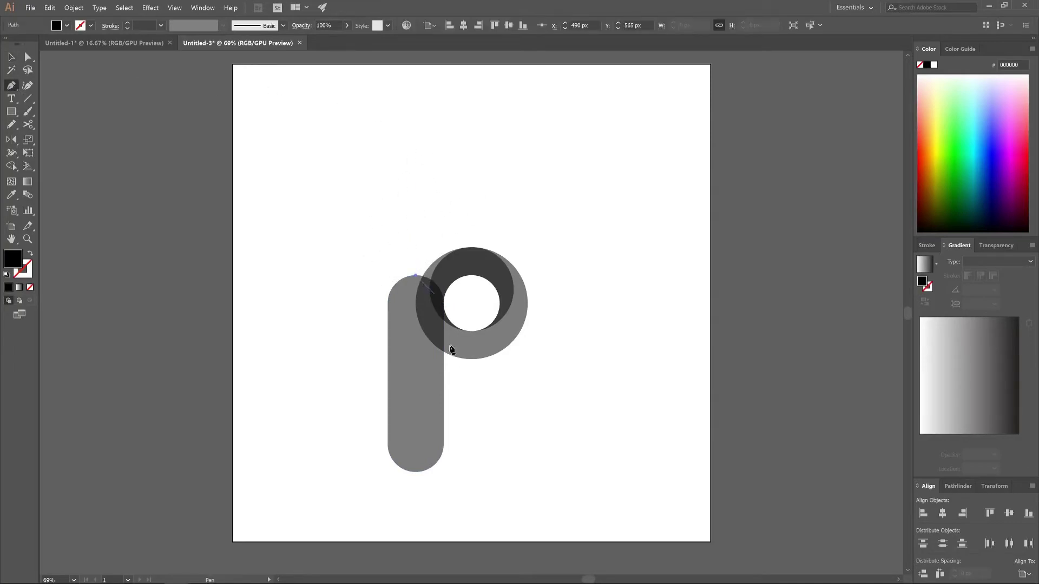
left_click(416, 497)
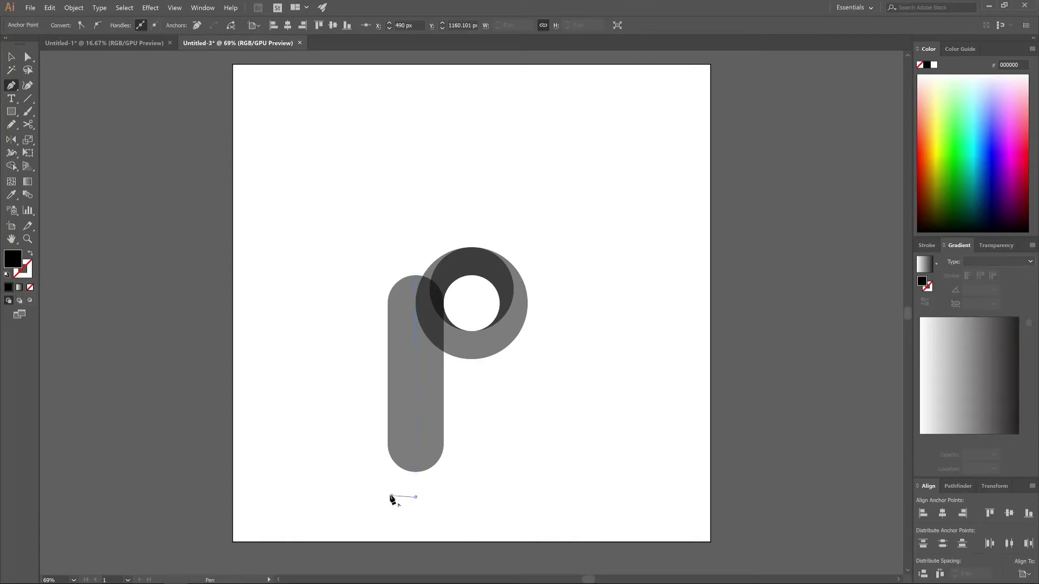
left_click(391, 495)
left_click(374, 485)
left_click(353, 460)
left_click_drag(330, 415, 329, 409)
left_click(325, 344)
left_click(335, 282)
left_click(352, 244)
left_click(405, 236)
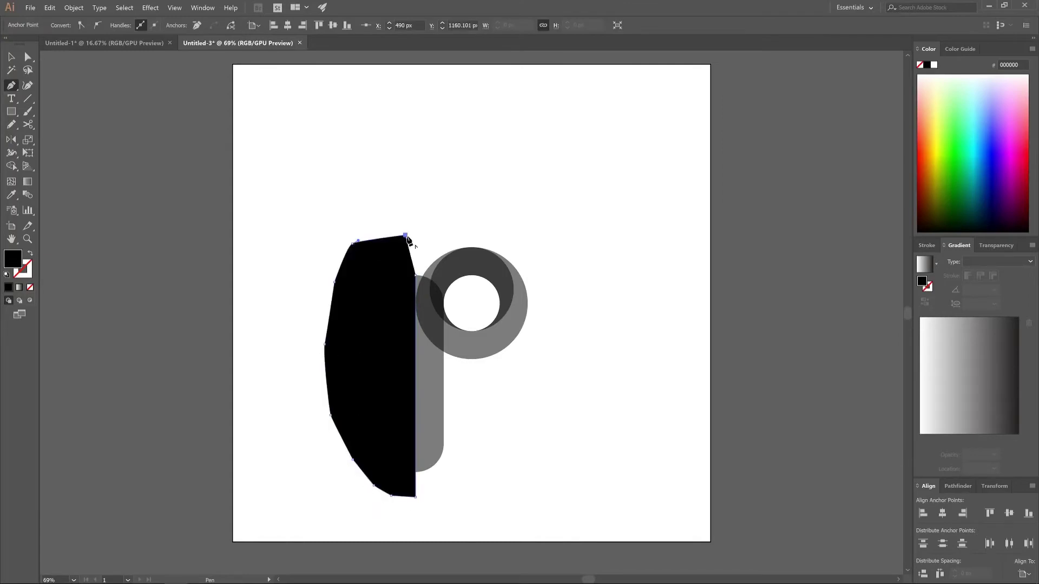
left_click(413, 247)
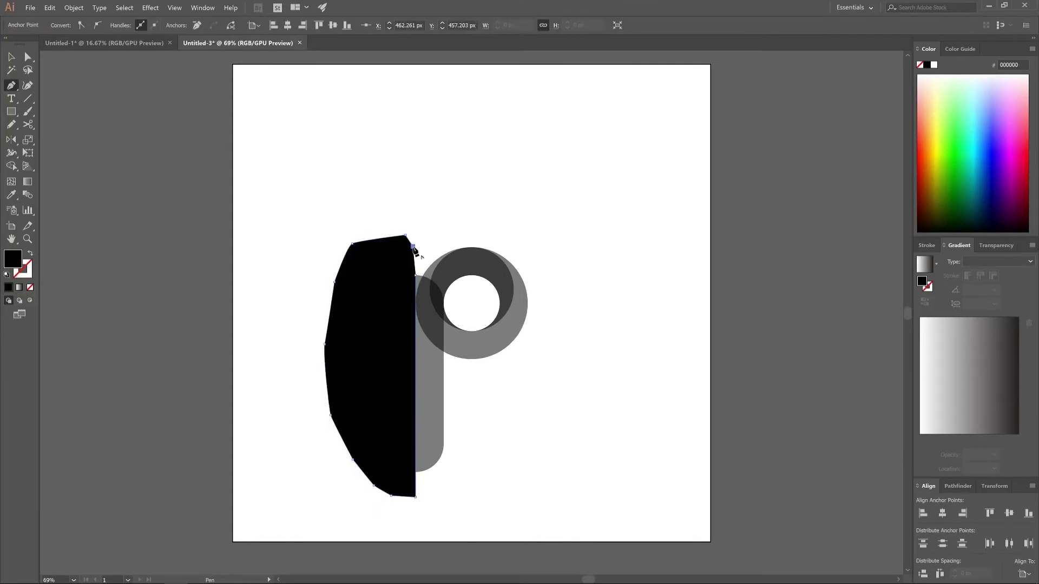
left_click(416, 275)
Subtract the black Pen shape from the rounded bar with Minus Front, keeping only the bar's right half
left_click(11, 56)
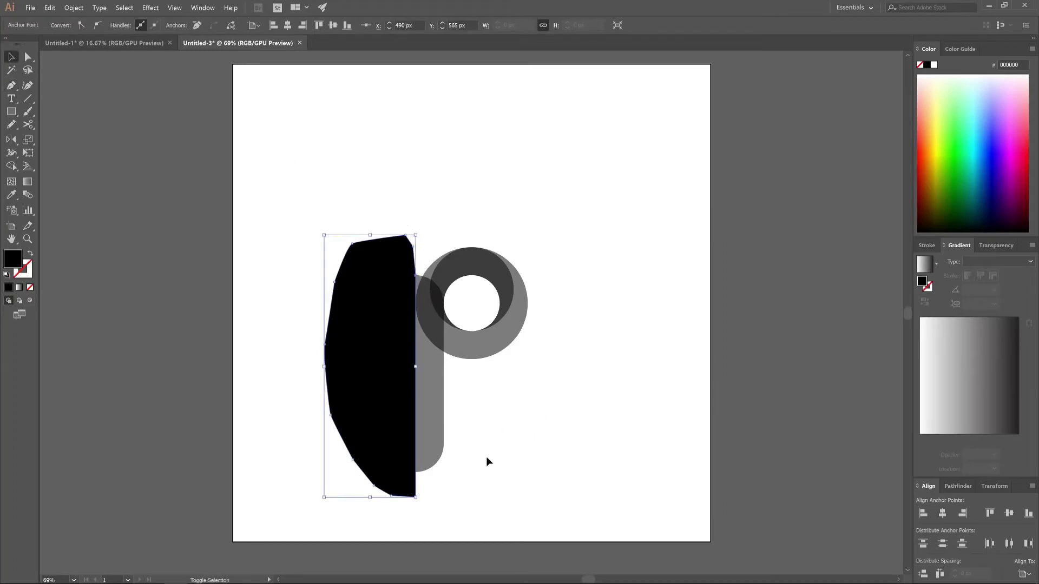
left_click(434, 408, "shift")
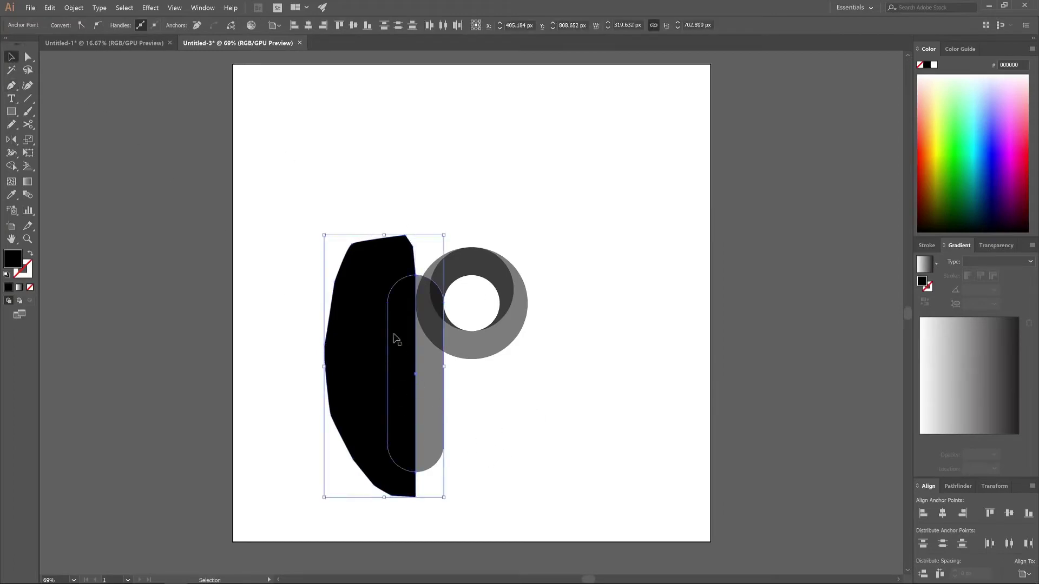
left_click(956, 487)
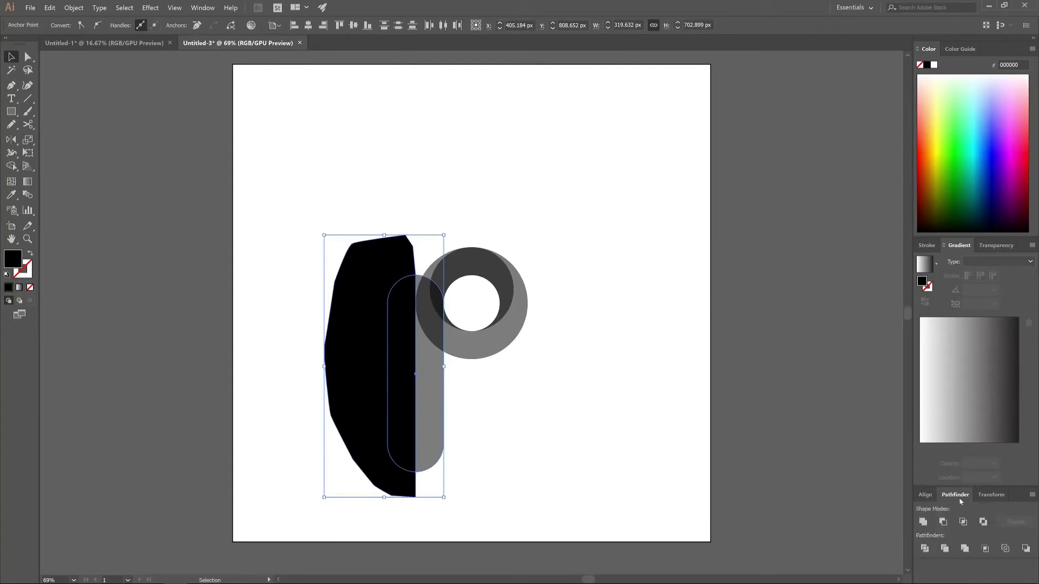
left_click(202, 7)
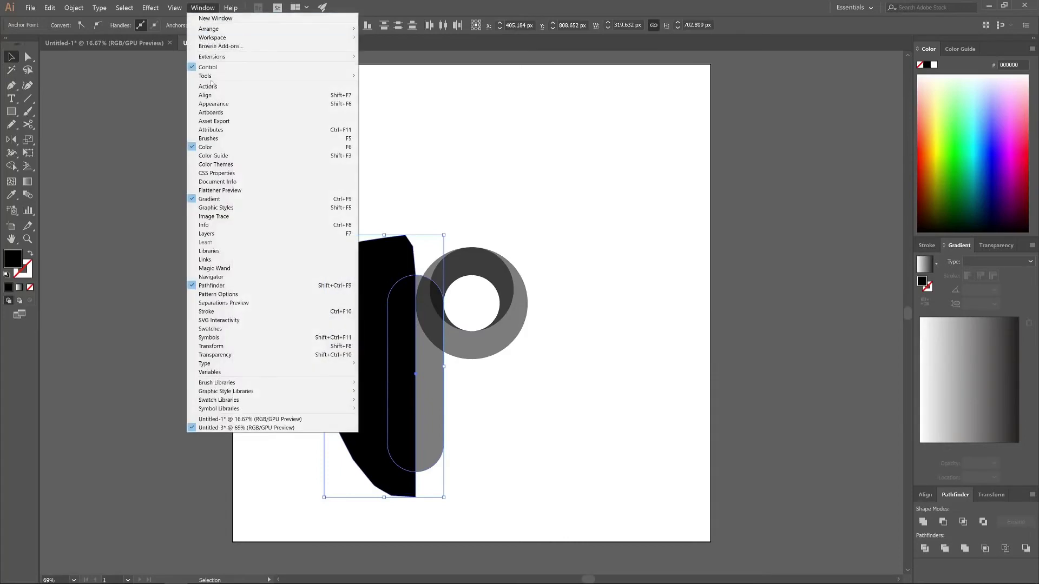
left_click(211, 8)
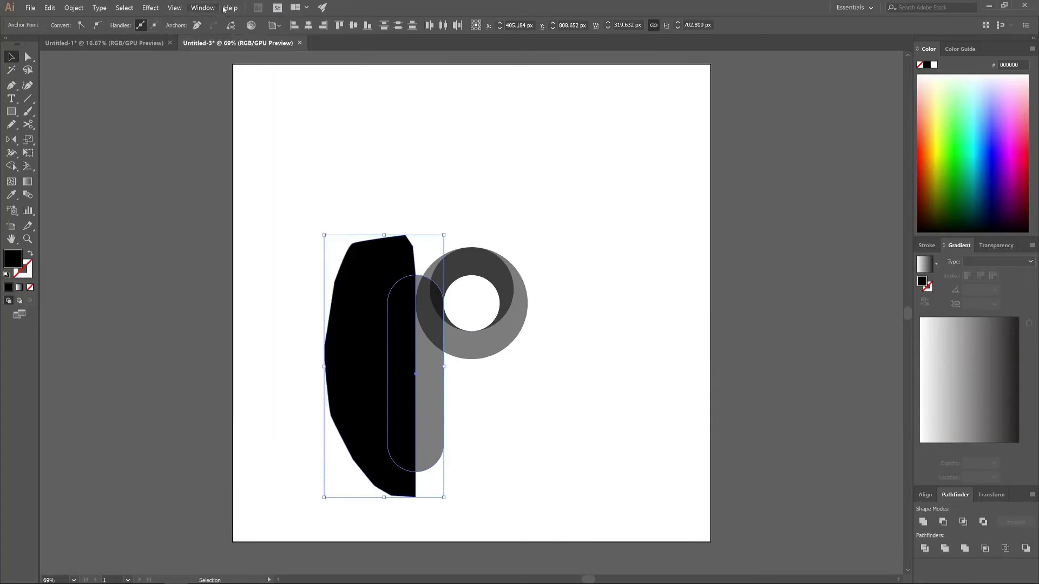
left_click(941, 522)
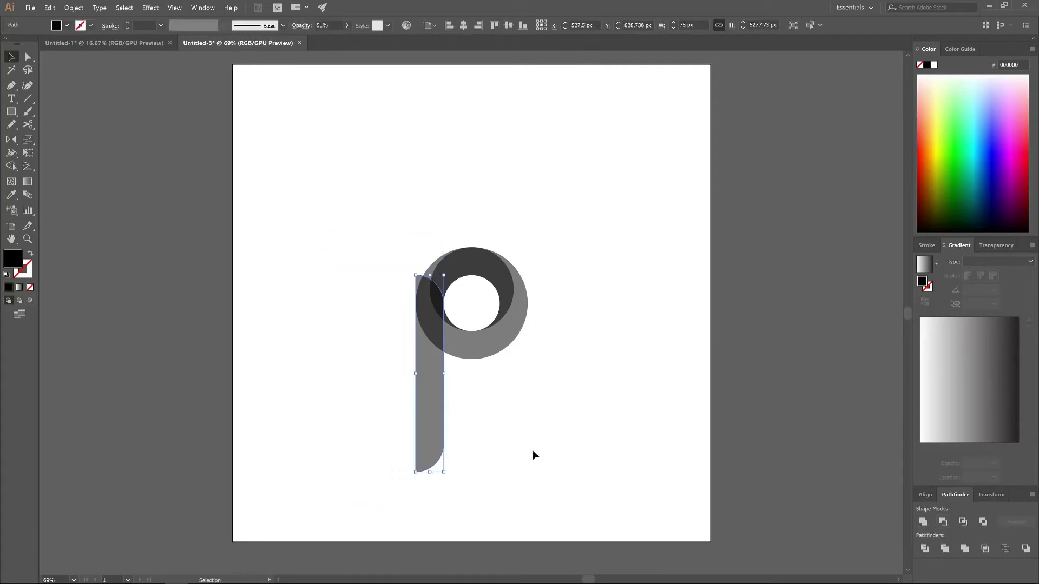
Shorten the half bar to about 325 px high by moving its lower anchor points straight up
left_click(25, 60)
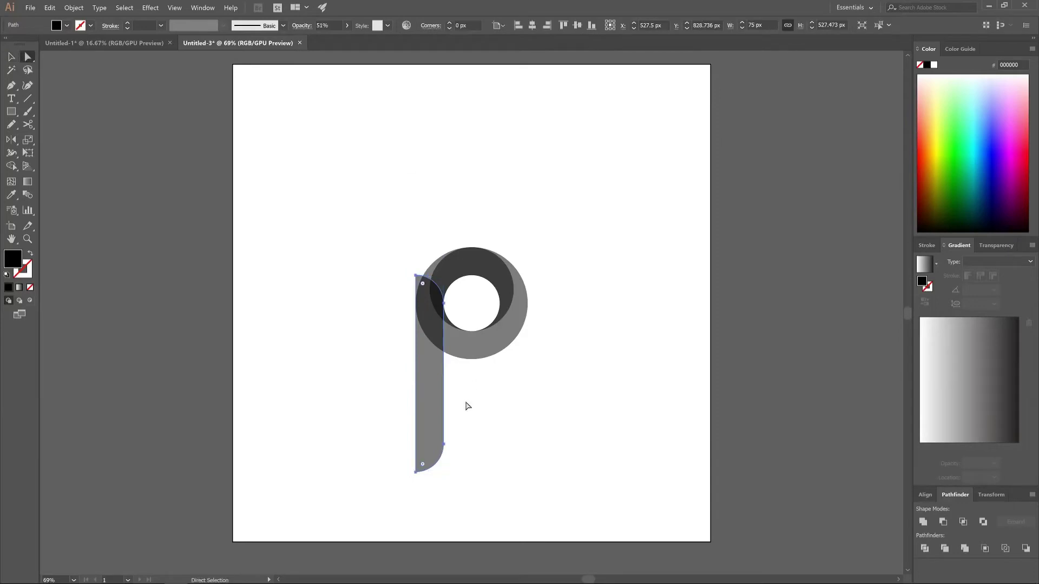
left_click_drag(479, 485, 366, 424)
left_click_drag(445, 445, 445, 370)
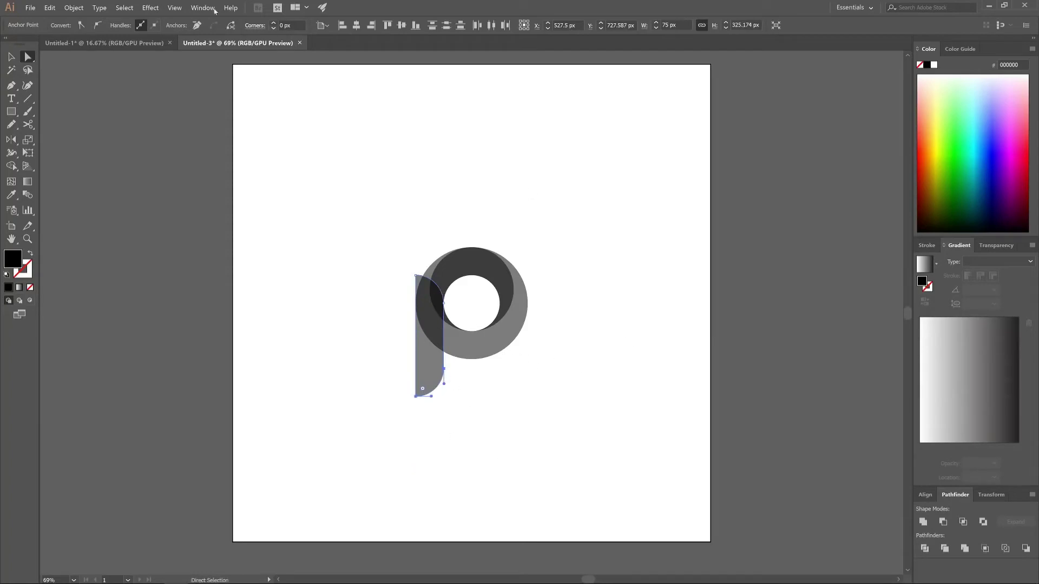
Use Shape Builder on the bar and circles to remove the outer corner, merge the stem with the inner arc, and merge the lower sliver into the outer crescent
left_click(12, 56)
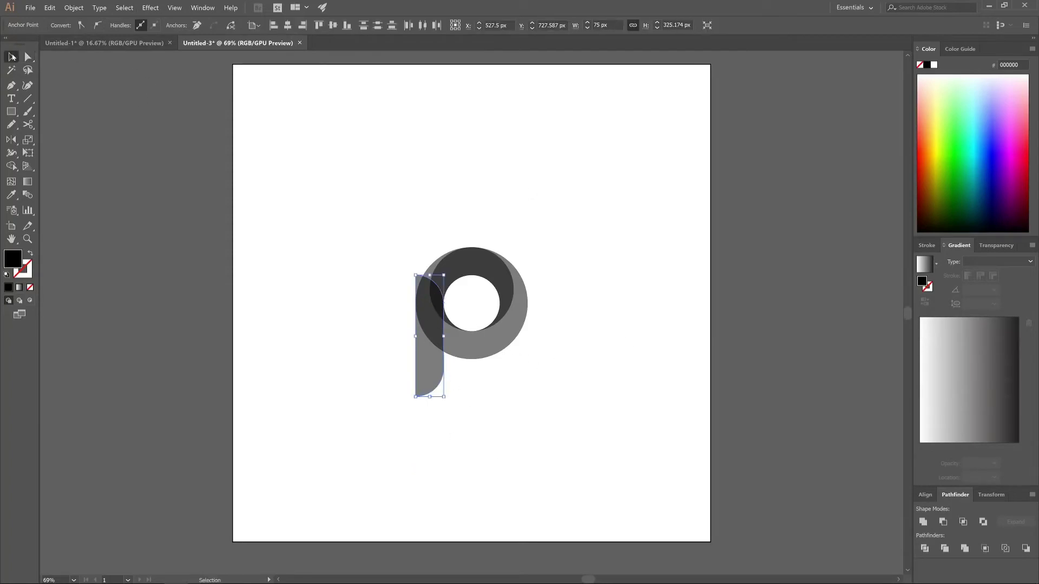
left_click_drag(553, 371, 354, 221)
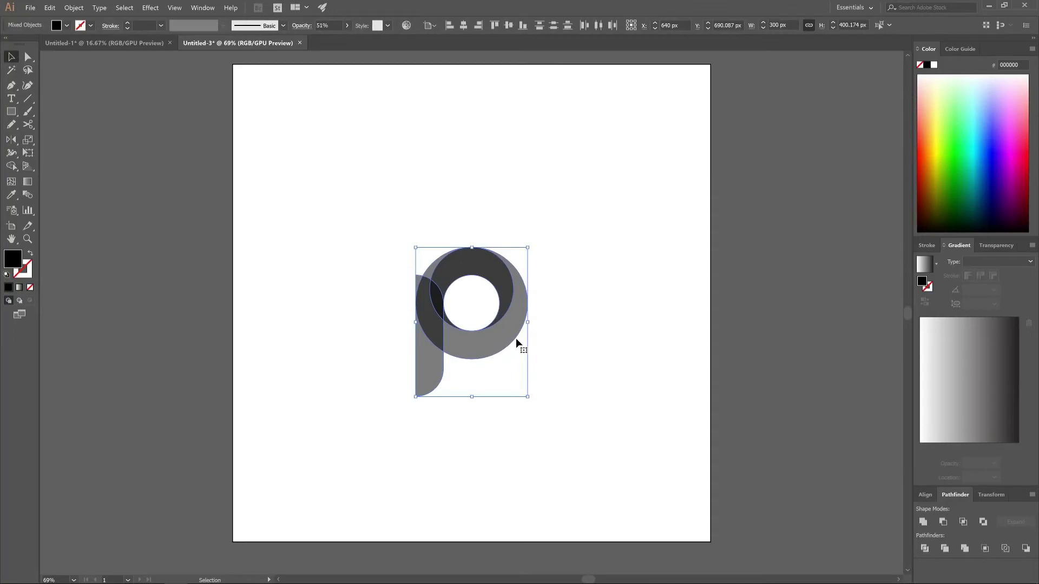
scroll(486, 355, "up", 2)
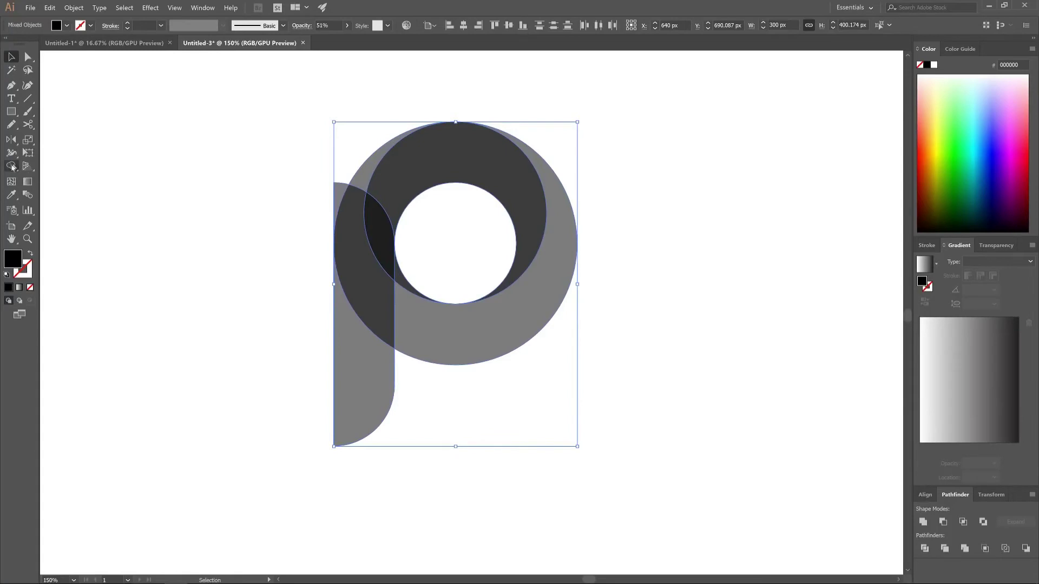
left_click(12, 166)
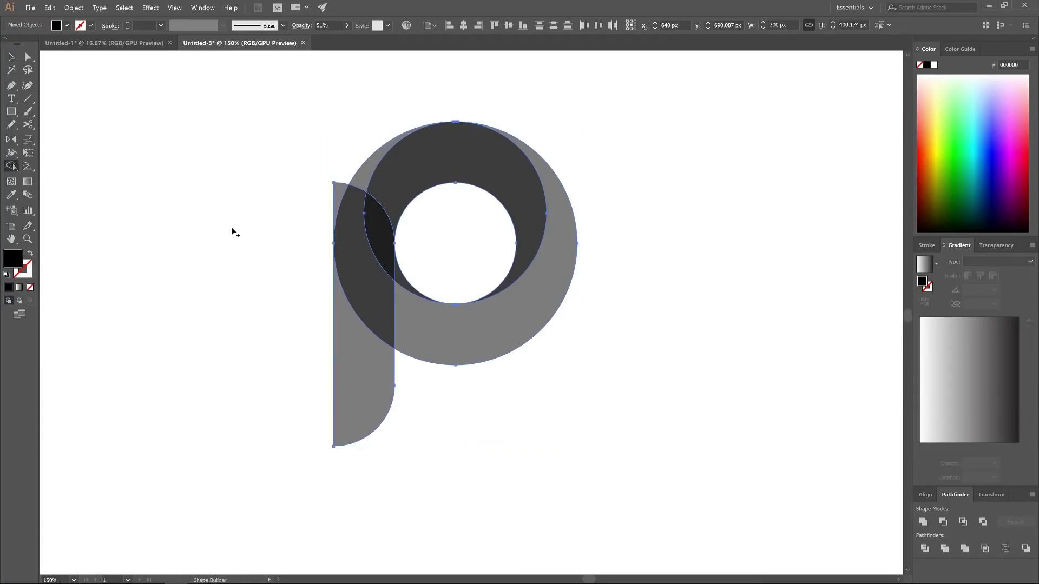
left_click(339, 192, "alt")
mouse_move(372, 395)
left_mouse_down()
mouse_move(373, 222)
mouse_move(379, 173)
mouse_move(400, 168)
left_mouse_up()
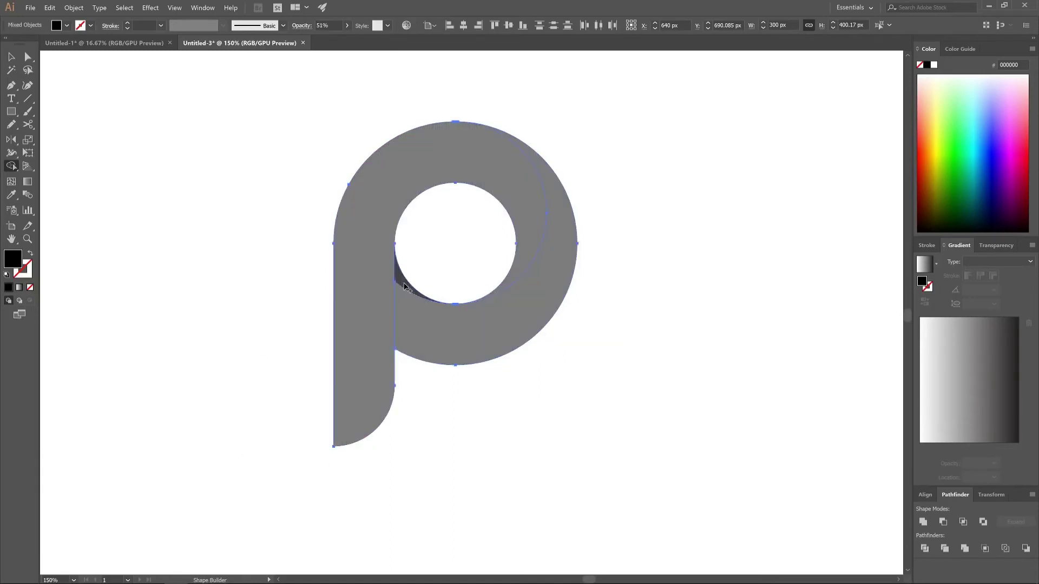
left_click(417, 316)
Try a bright green fill on the whole letter P, undo it and deselect the shapes
left_click(961, 153)
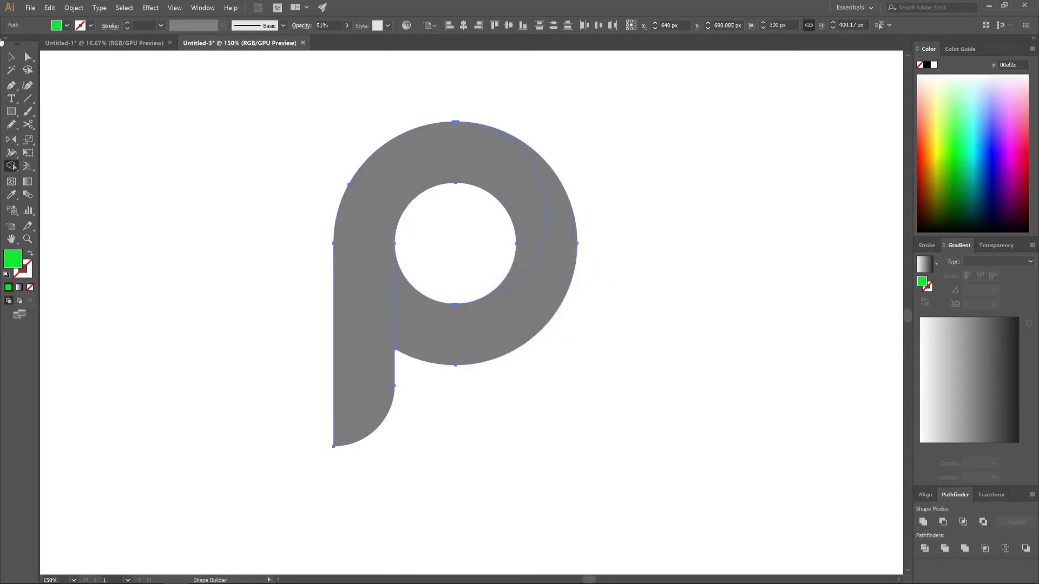
left_click(13, 57)
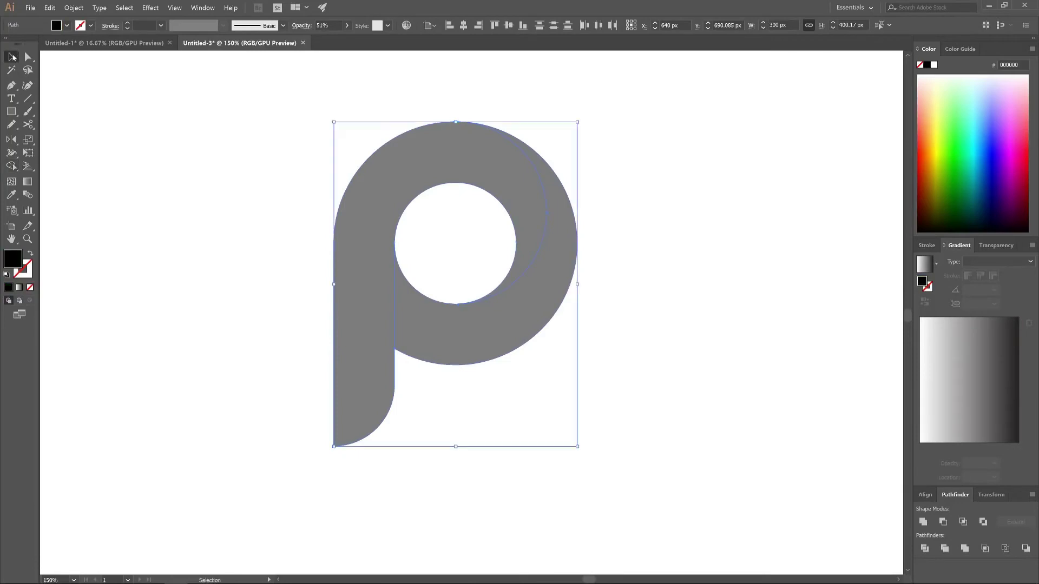
left_click(951, 141)
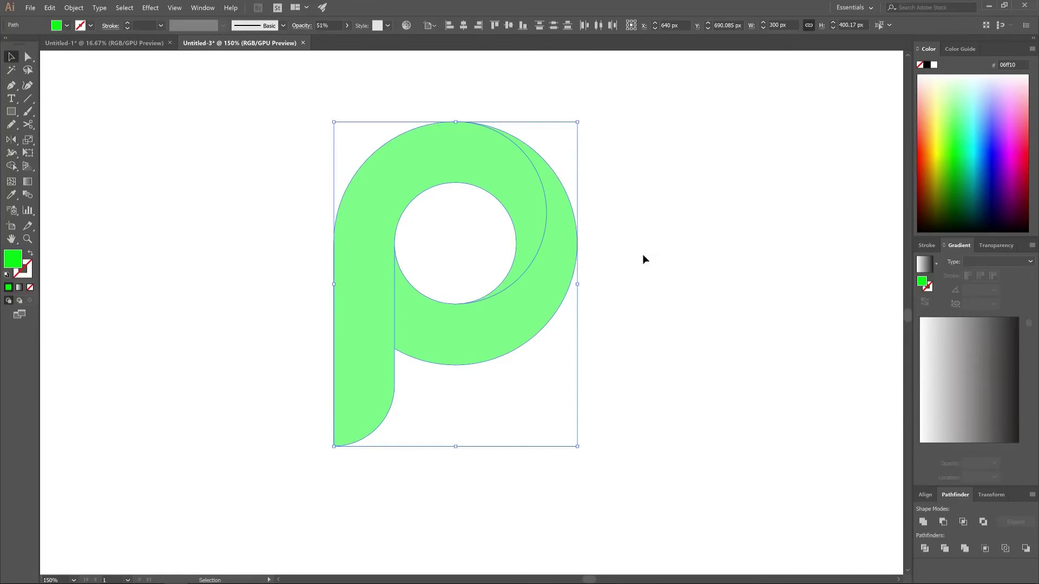
key("ctrl+z")
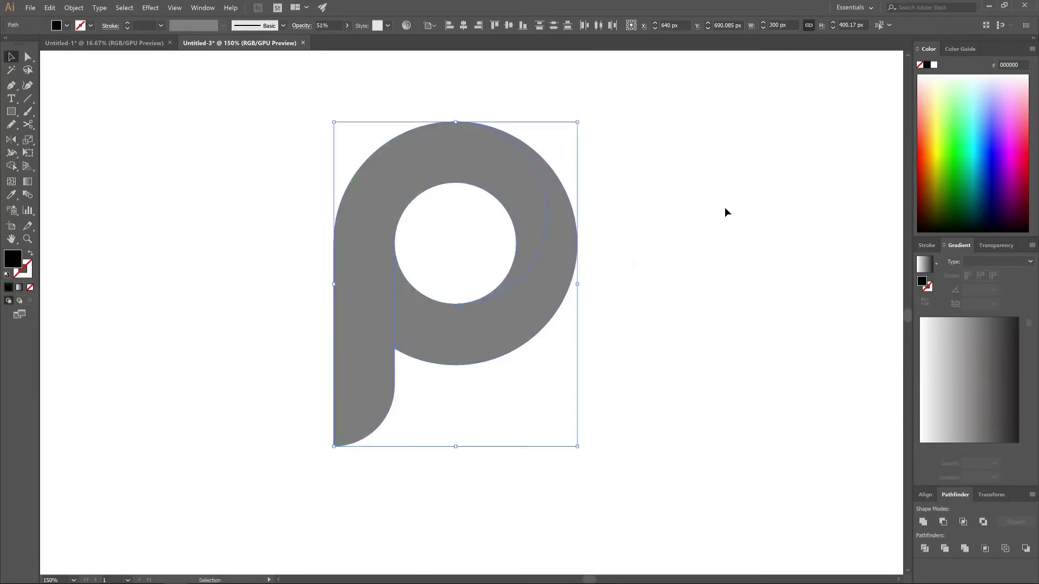
left_click(724, 211)
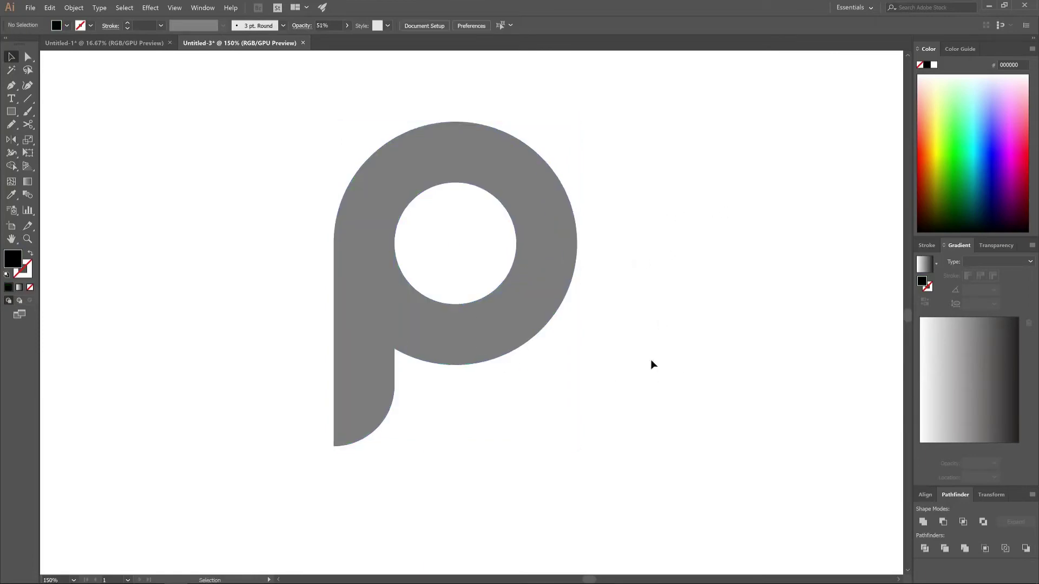
Fill only the outer crescent of the letter P with bright green 00fd09 and deselect it
left_click(561, 250)
left_click(955, 153)
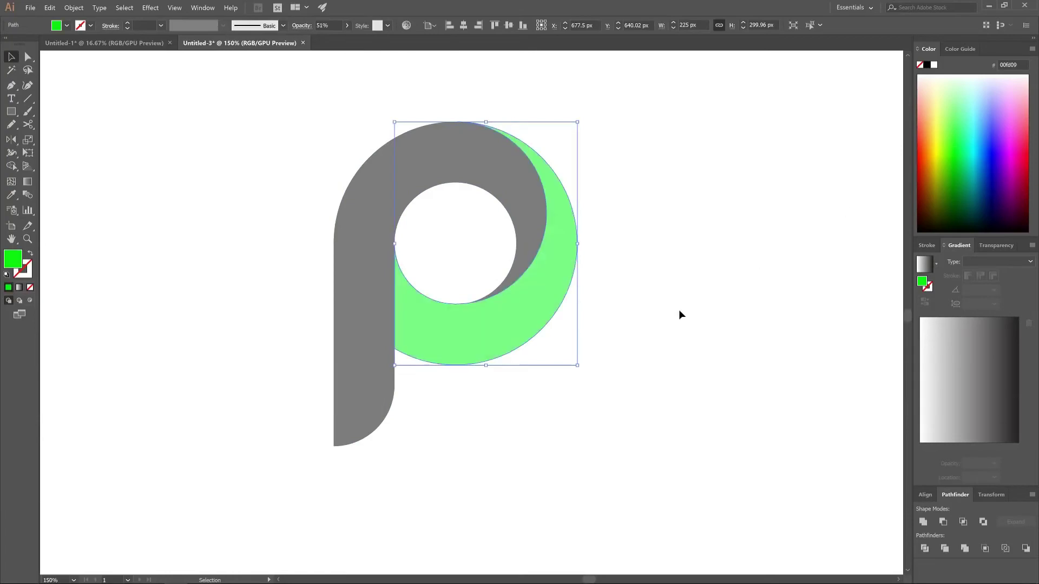
left_click(683, 282)
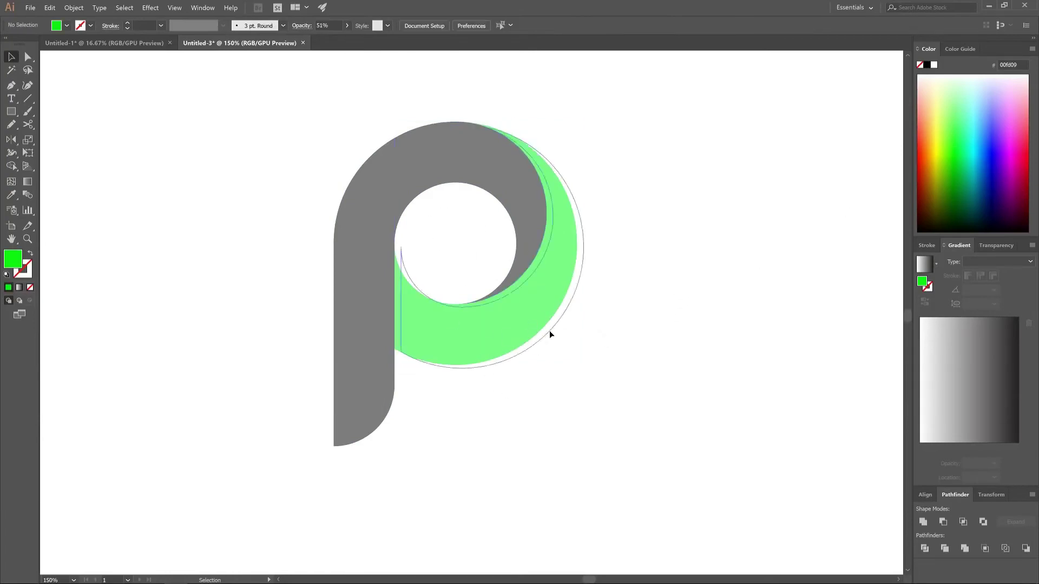
Pull the green crescent and the grey stem piece apart to check their separate shapes, and undo both moves
left_click_drag(549, 333, 673, 386)
left_click_drag(537, 250, 480, 174)
left_click(638, 407)
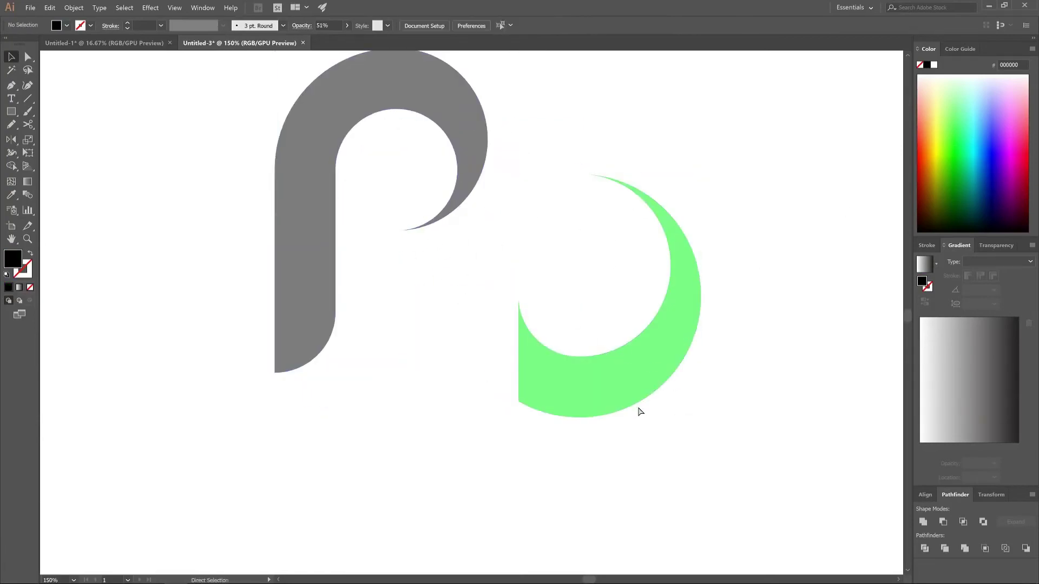
key("ctrl+z")
key("ctrl+z")
left_click(595, 406)
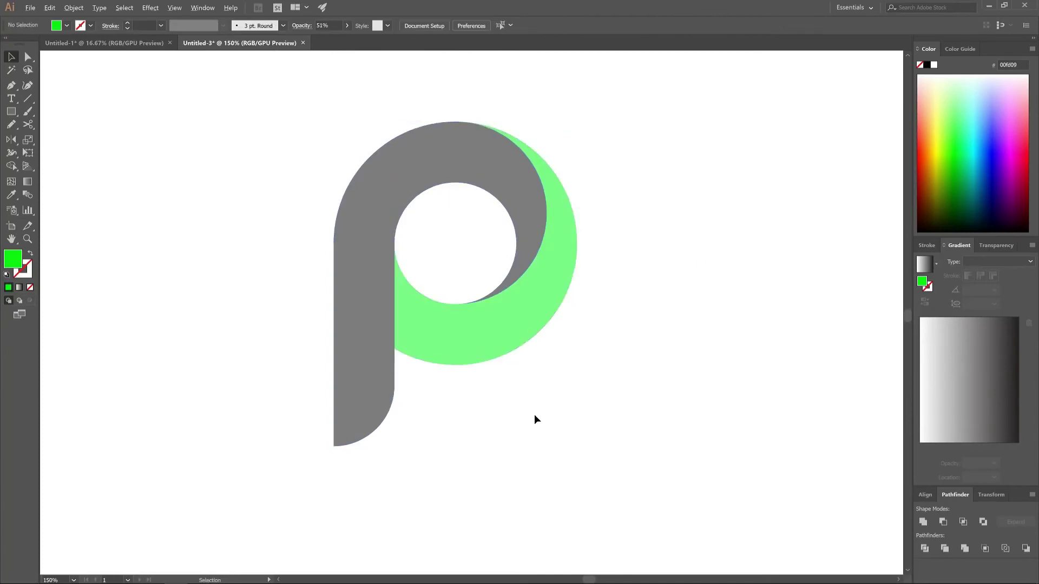
scroll(534, 415, "down", 1)
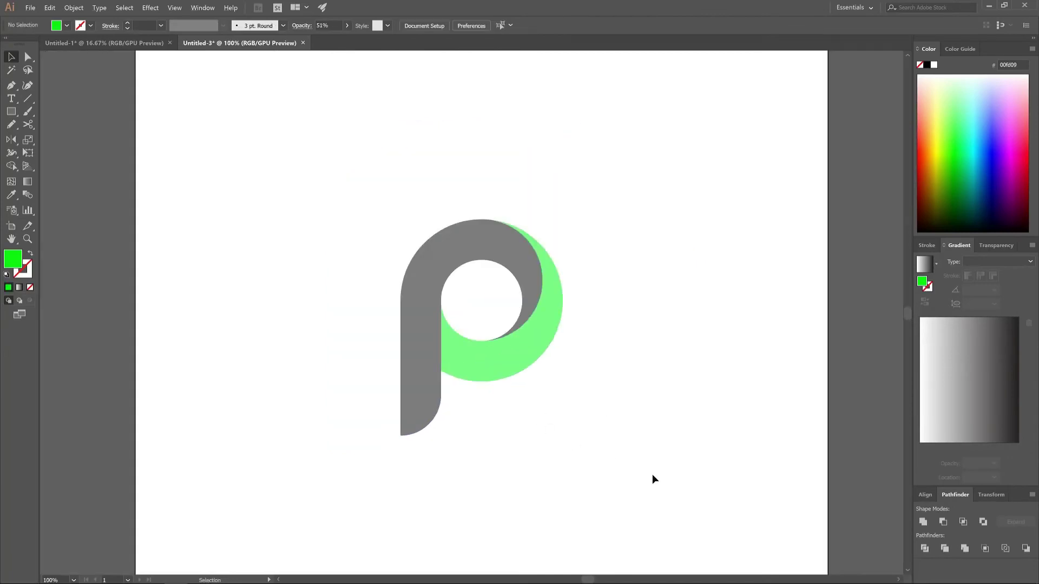
Raise the opacity of both letter P pieces to 100% and deselect them
left_click_drag(652, 480, 278, 179)
left_click(347, 25)
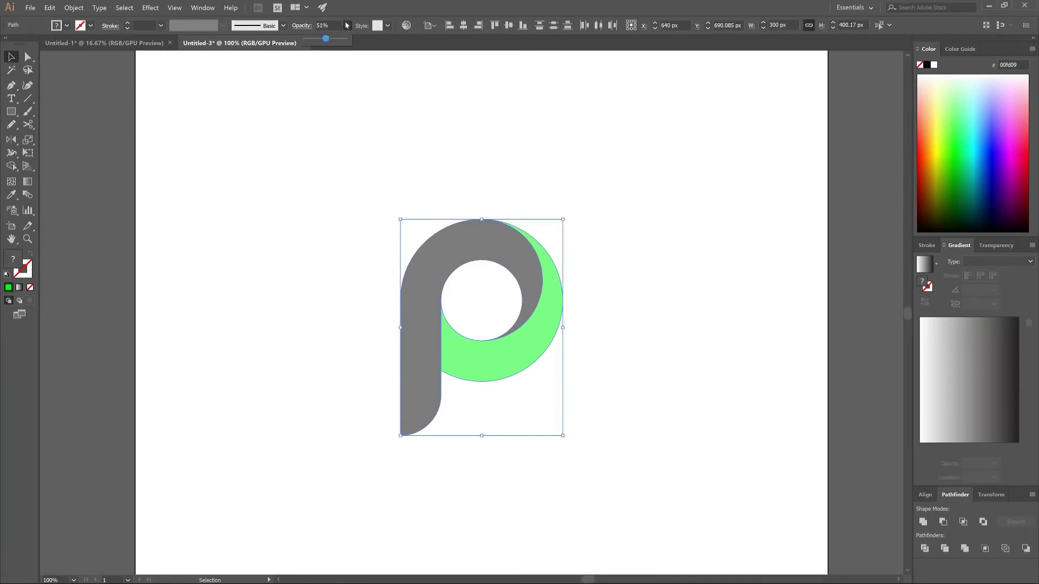
left_click_drag(327, 39, 346, 39)
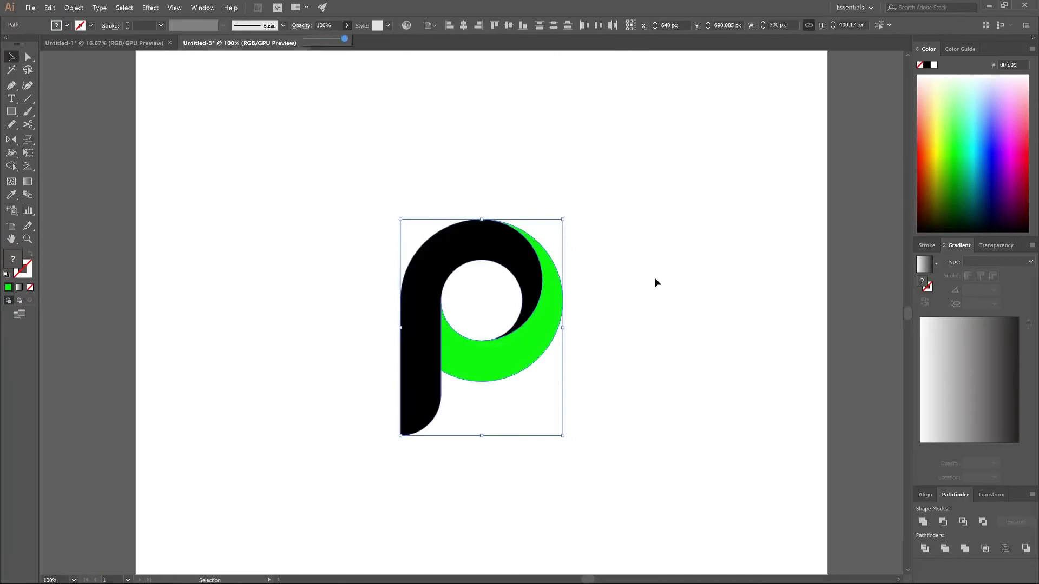
left_click(676, 155)
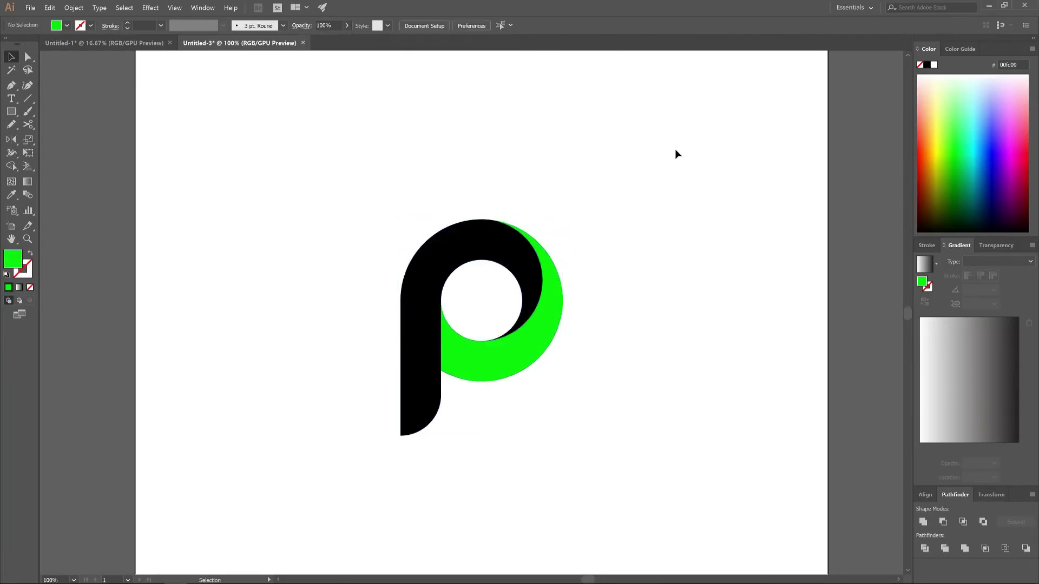
Give the black stem piece a linear gradient and set its end stop to crimson, HSB 345, 100, 83.14
left_click(458, 239)
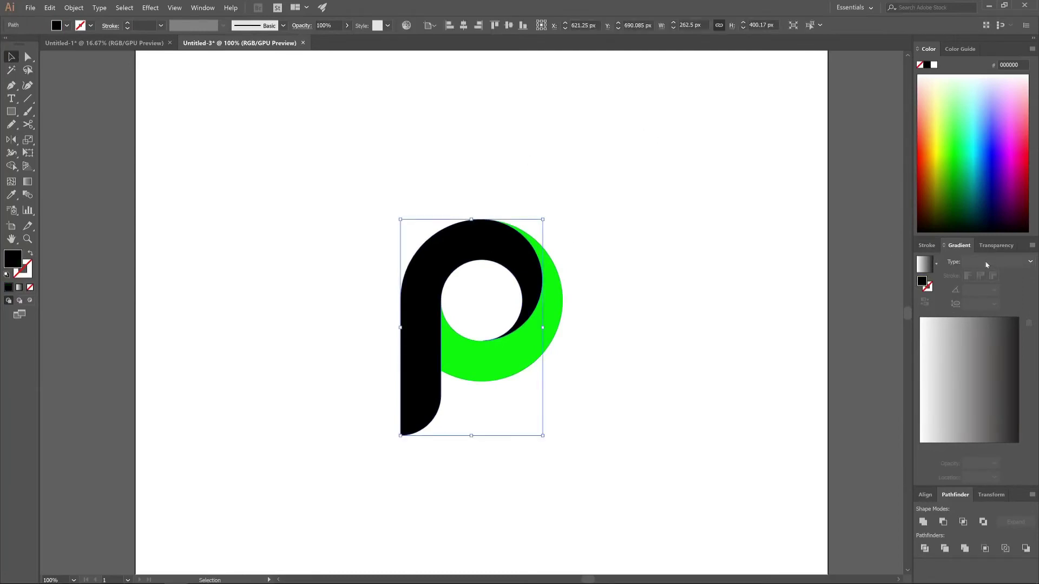
left_click(1013, 263)
left_click(983, 273)
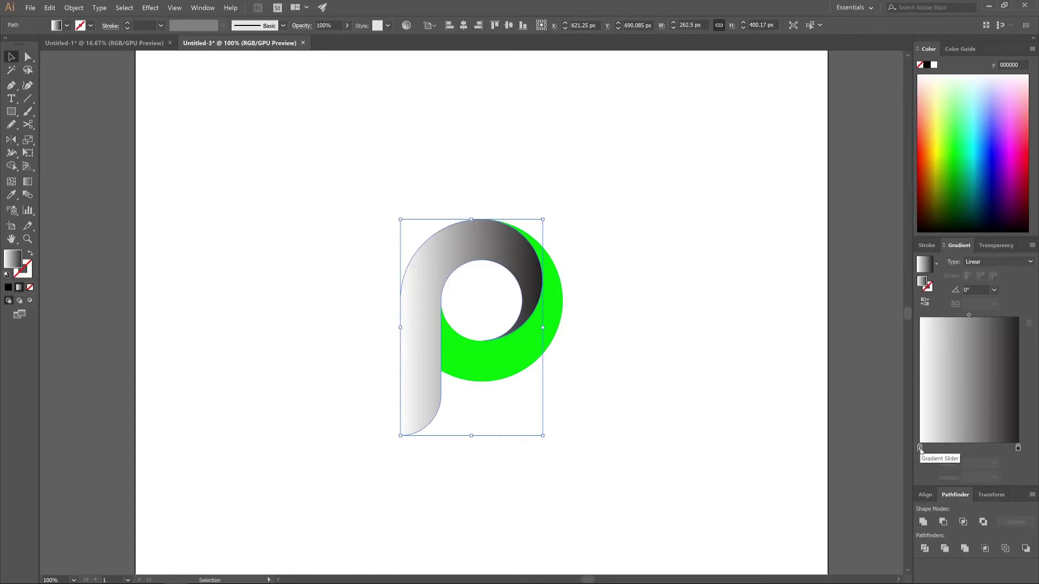
double_click(1018, 449)
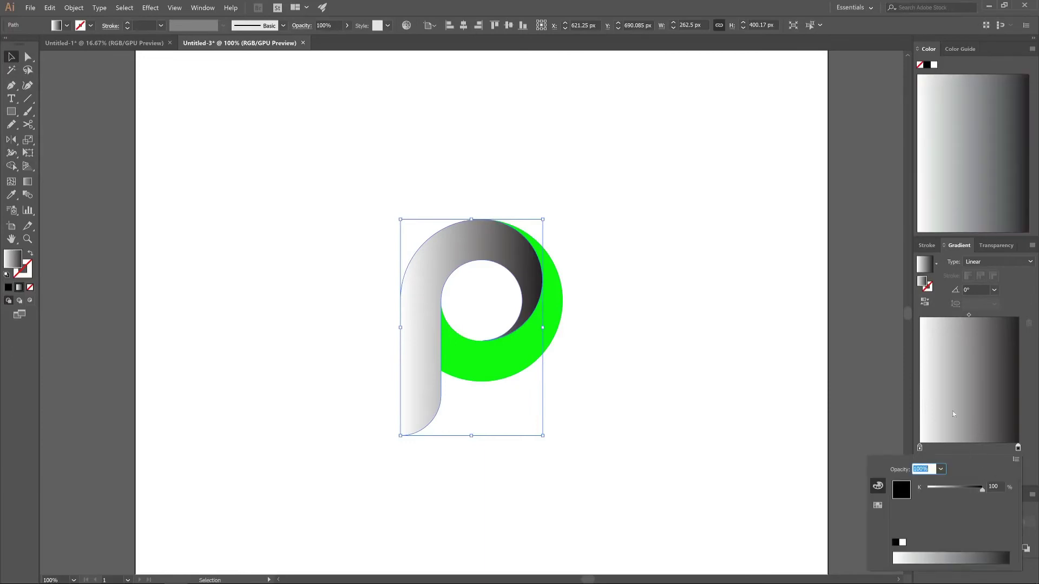
left_click(1015, 460)
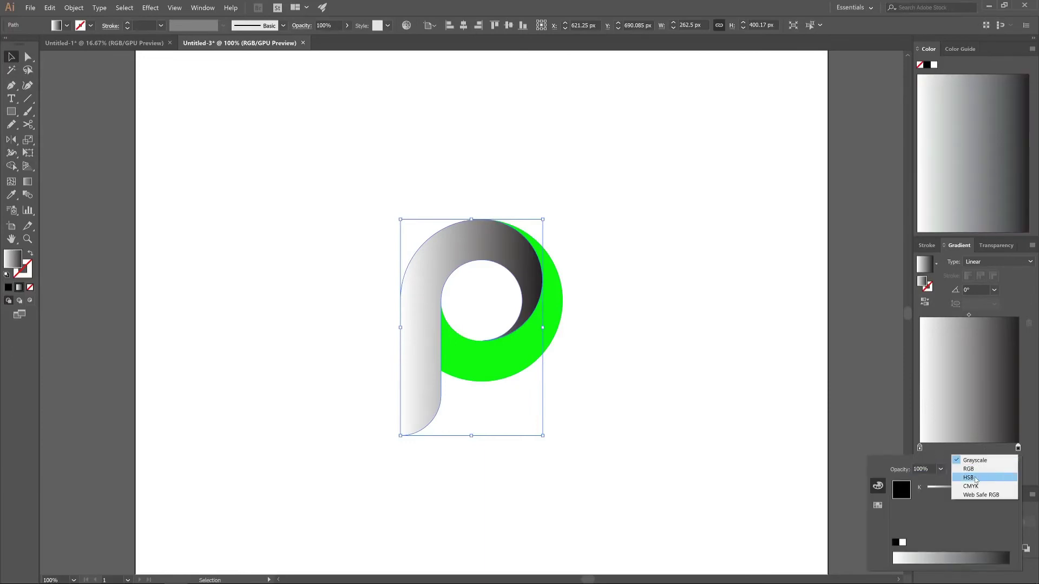
left_click(1005, 477)
left_click_drag(999, 554, 1007, 555)
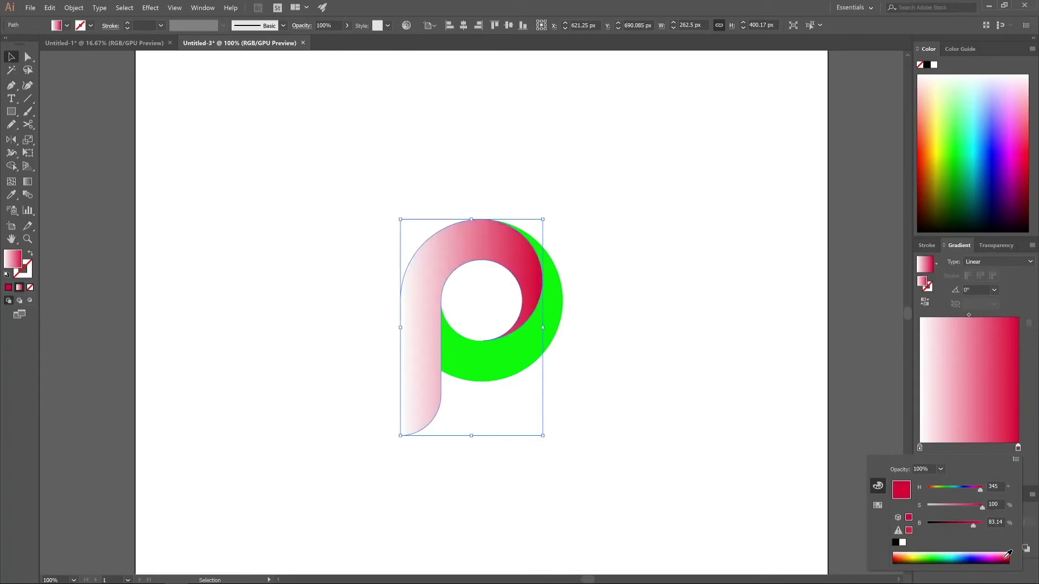
left_click(1031, 419)
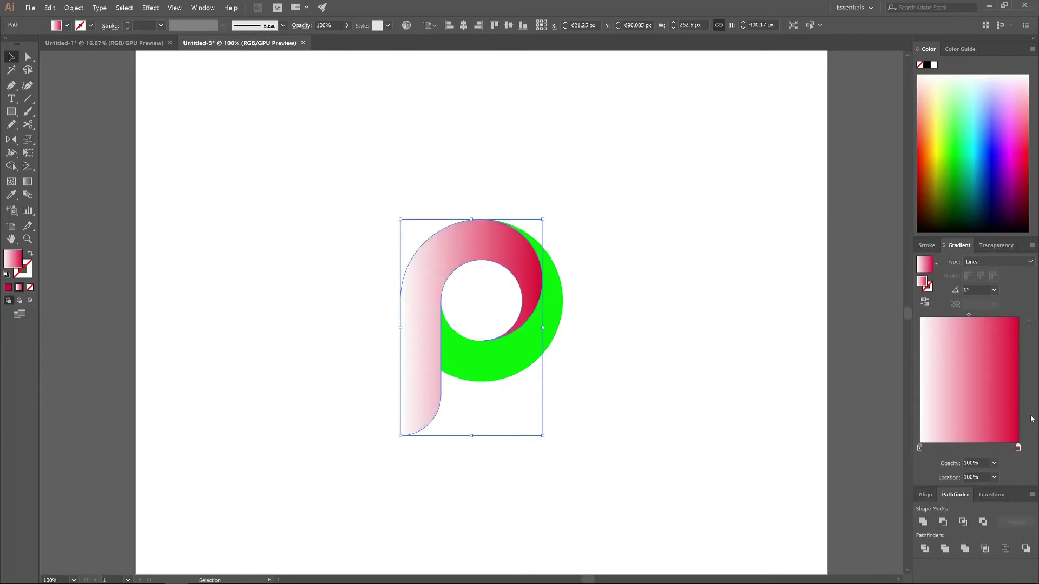
Set the start stop of the stem's gradient to golden yellow, HSB 46.67, 91.76, 100
double_click(919, 448)
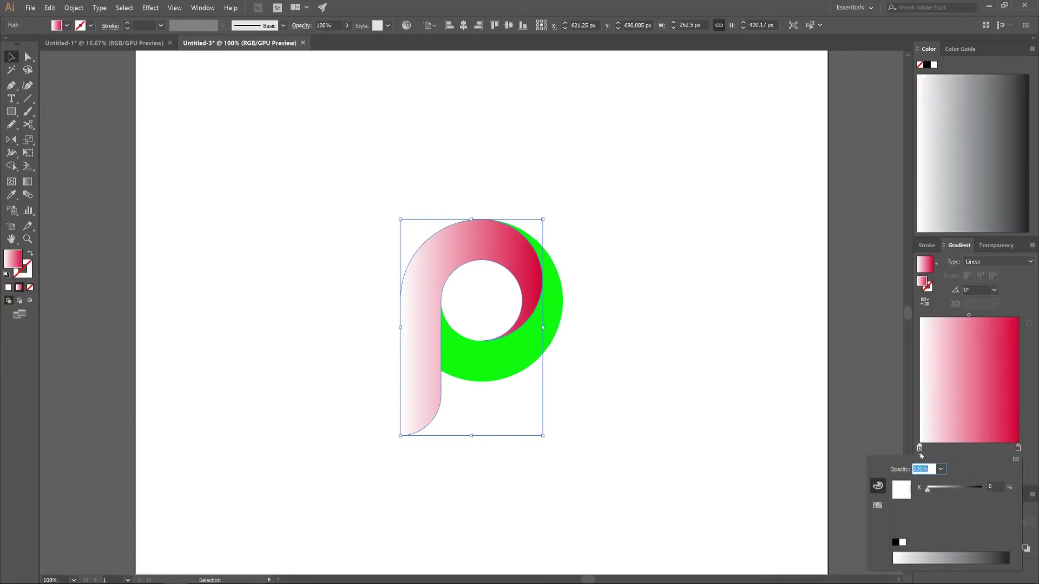
left_click(1015, 459)
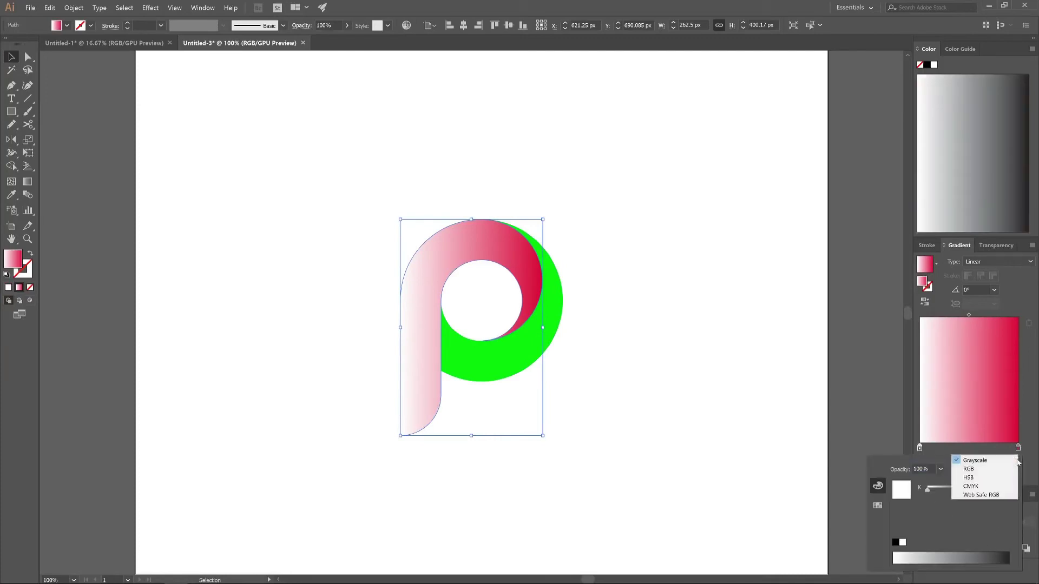
left_click(982, 478)
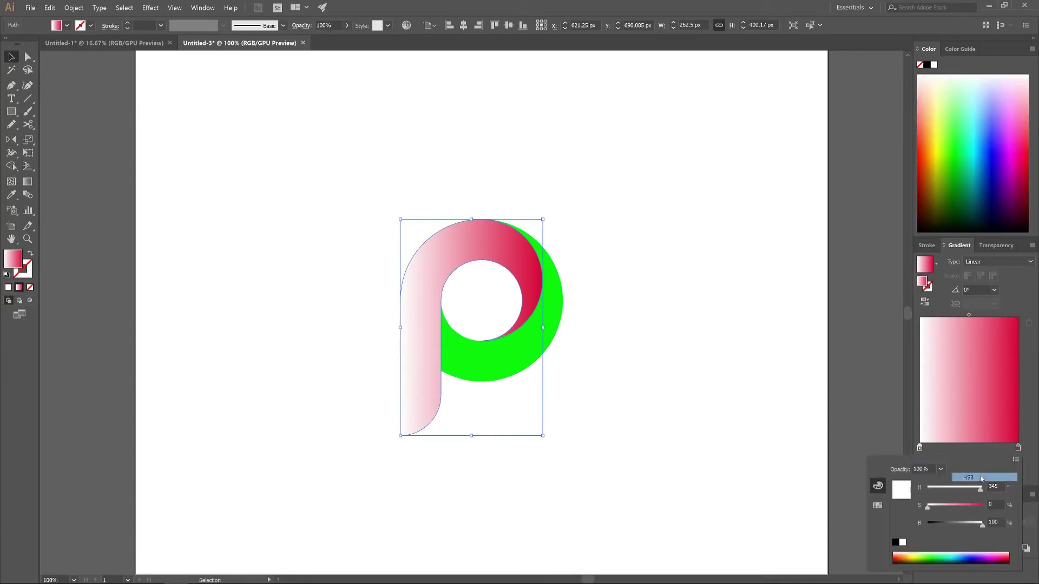
left_click(914, 552)
left_click_drag(910, 553, 911, 552)
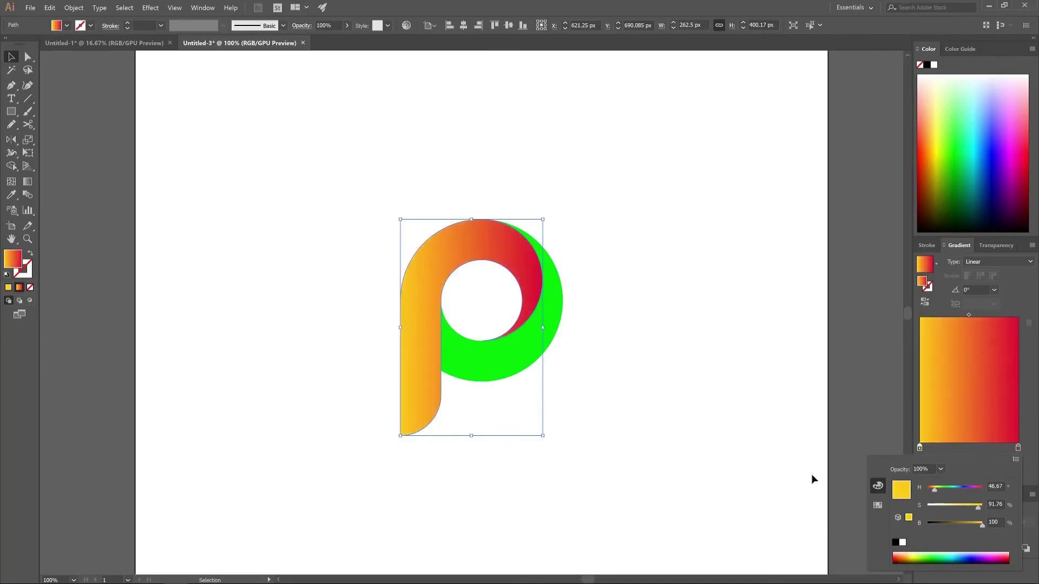
left_click(1036, 389)
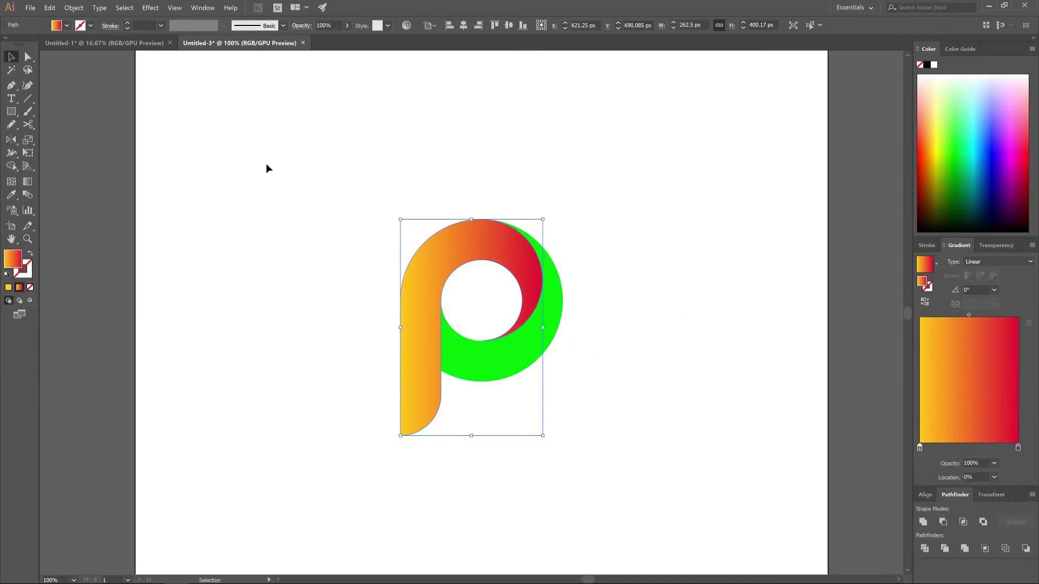
Apply the same yellow-to-crimson linear gradient to the green crescent, reverse its direction to -180°, and deselect it
left_click(509, 357)
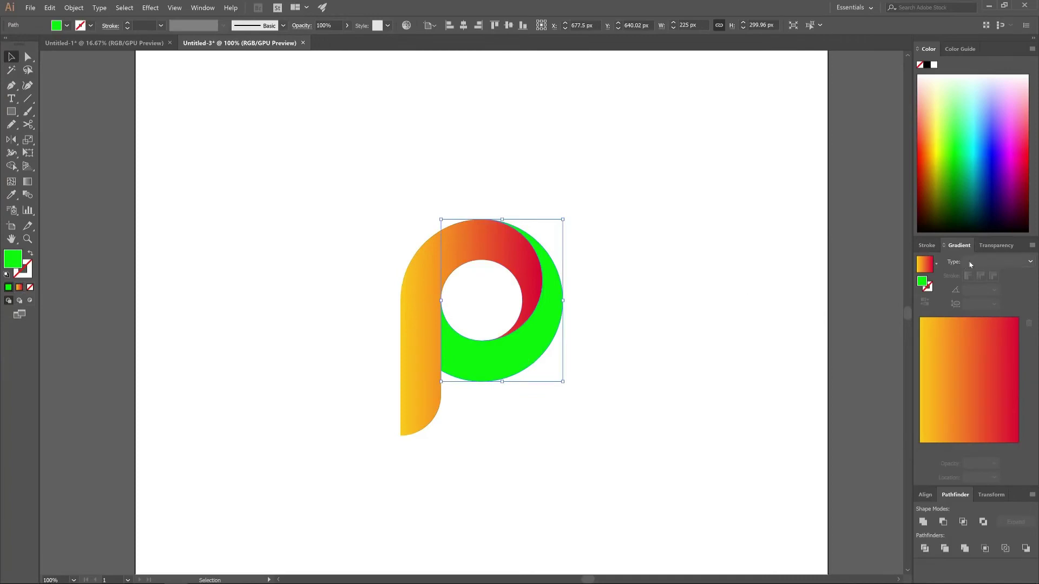
left_click(1023, 262)
left_click(1002, 274)
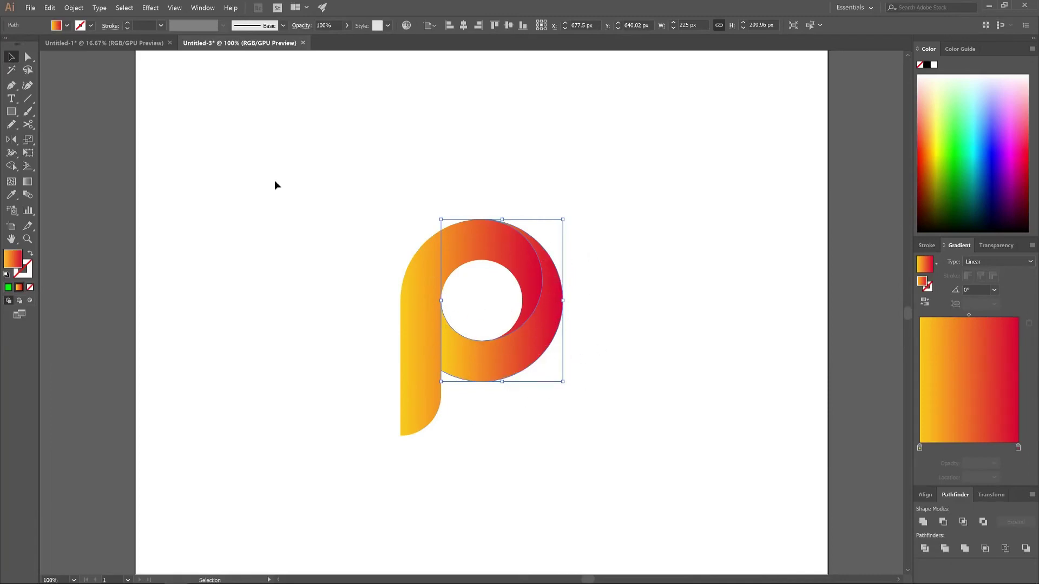
left_click(27, 182)
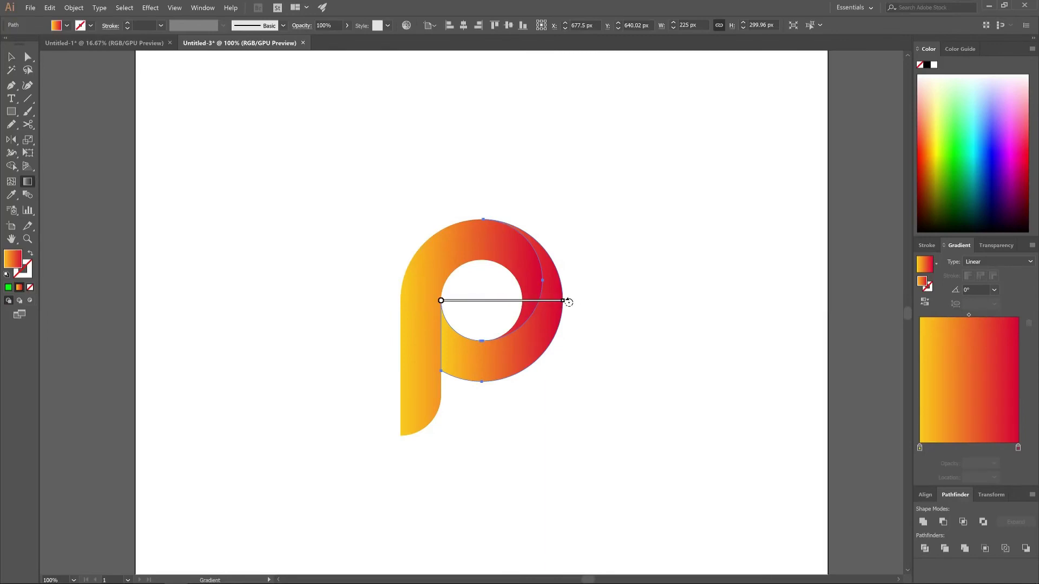
mouse_move(568, 302)
left_mouse_down()
mouse_move(541, 366)
mouse_move(452, 417)
mouse_move(380, 399)
mouse_move(354, 373)
mouse_move(341, 328)
mouse_move(354, 290)
mouse_move(352, 325)
mouse_move(339, 307)
left_mouse_up()
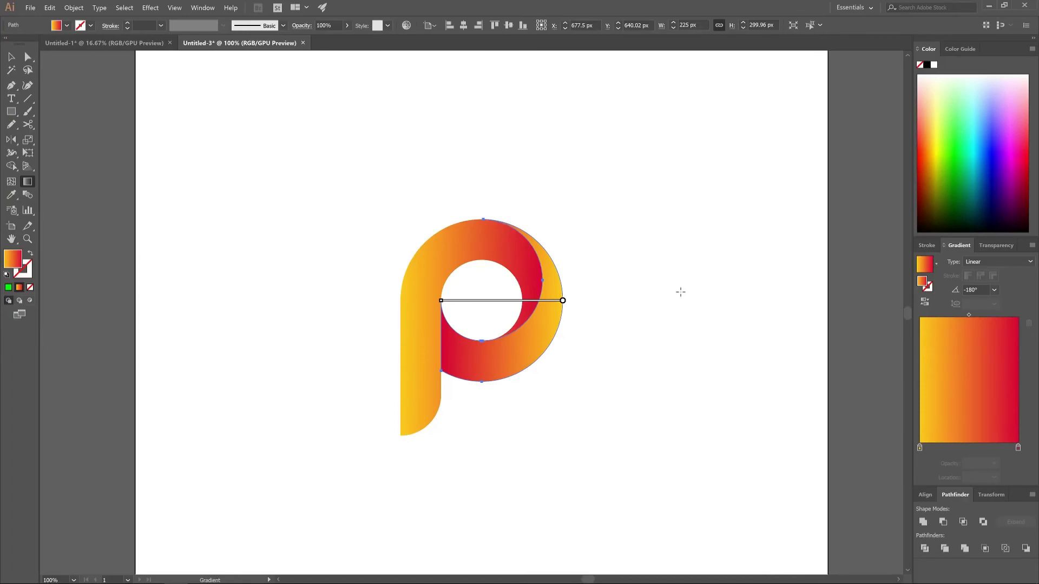
left_click(12, 57)
left_click(386, 129)
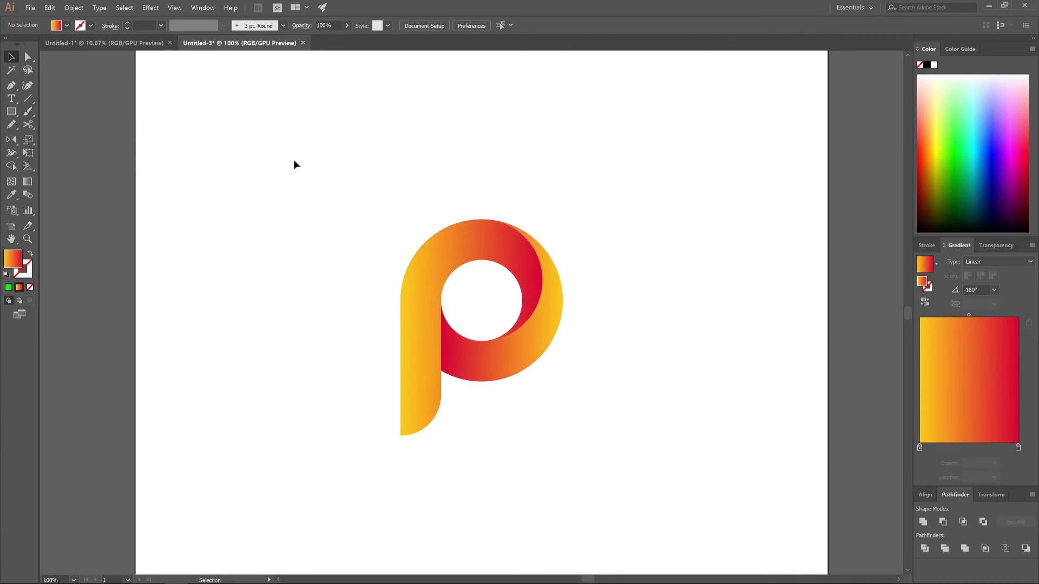
Draw a circle beside the letter P, fill it with solid blue, and set its diameter to 150 px
left_click(12, 114)
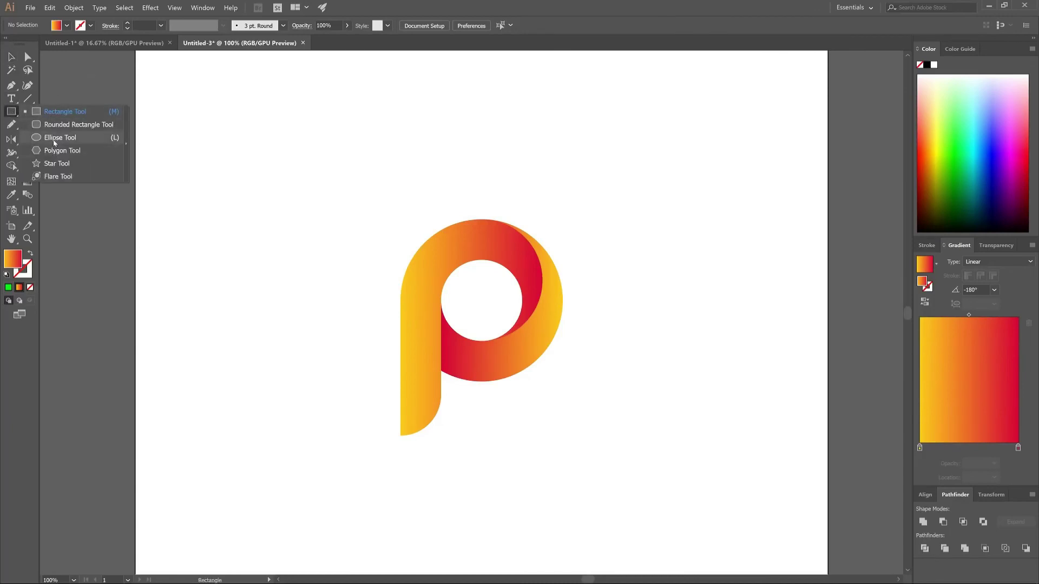
left_click(55, 139)
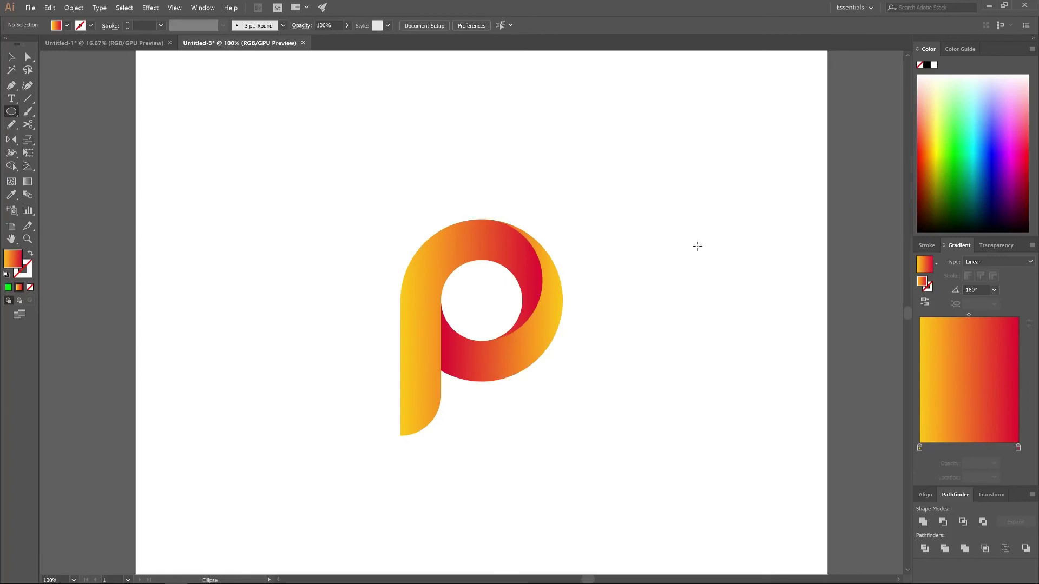
left_click_drag(676, 250, 720, 271)
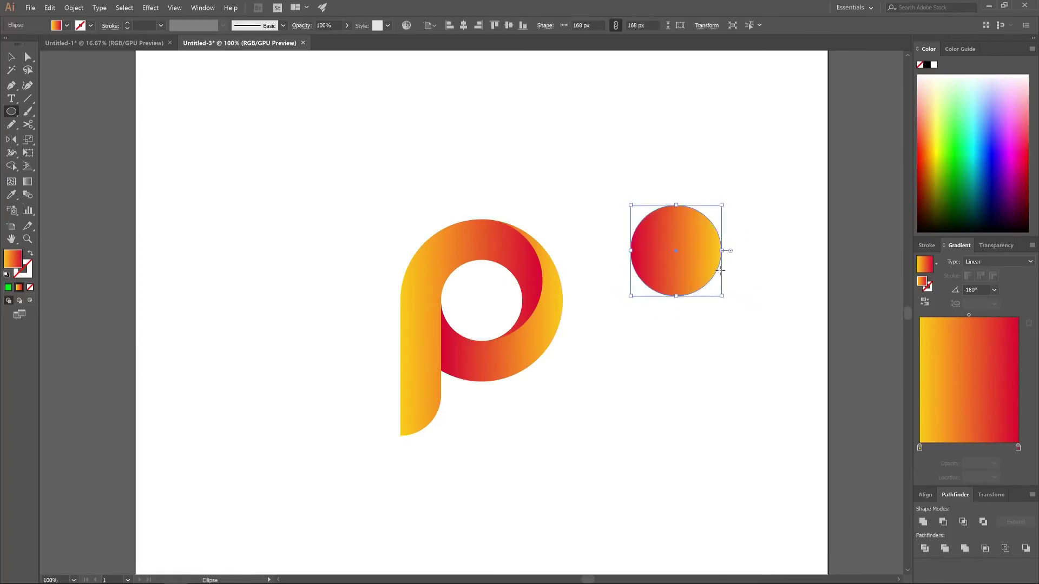
left_click(998, 152)
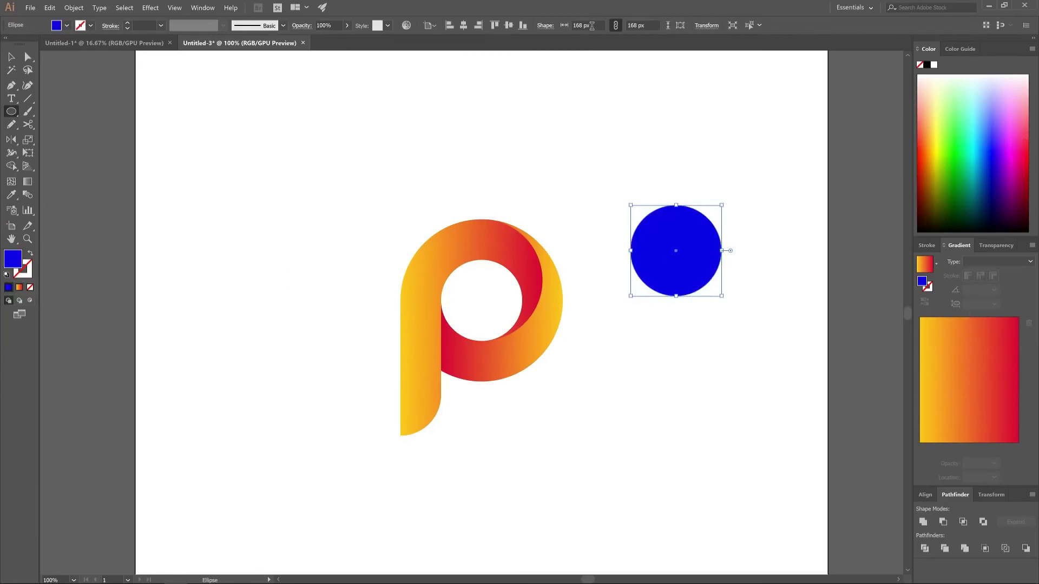
left_click(581, 25)
type("150")
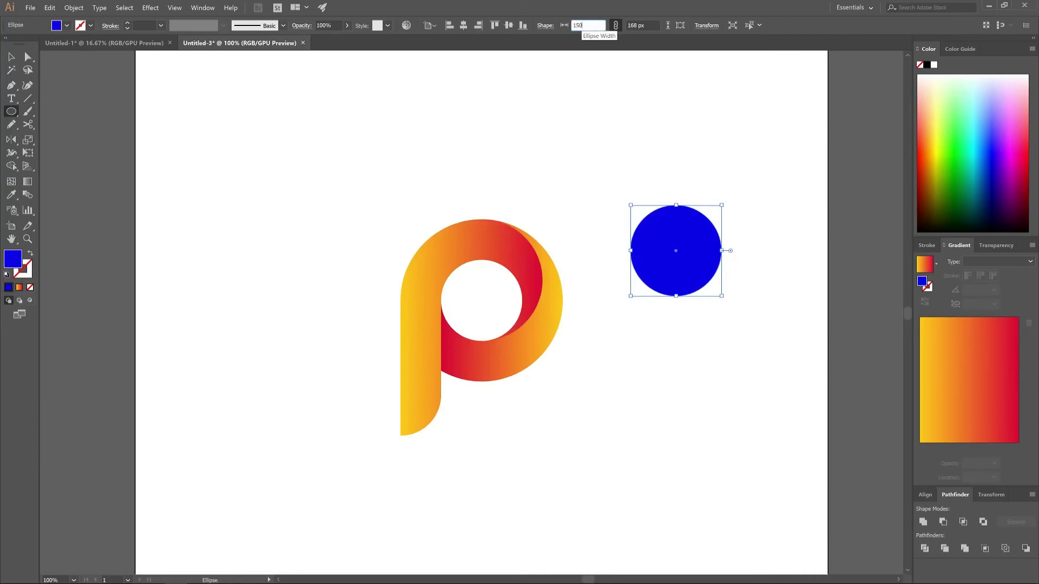
key("Return")
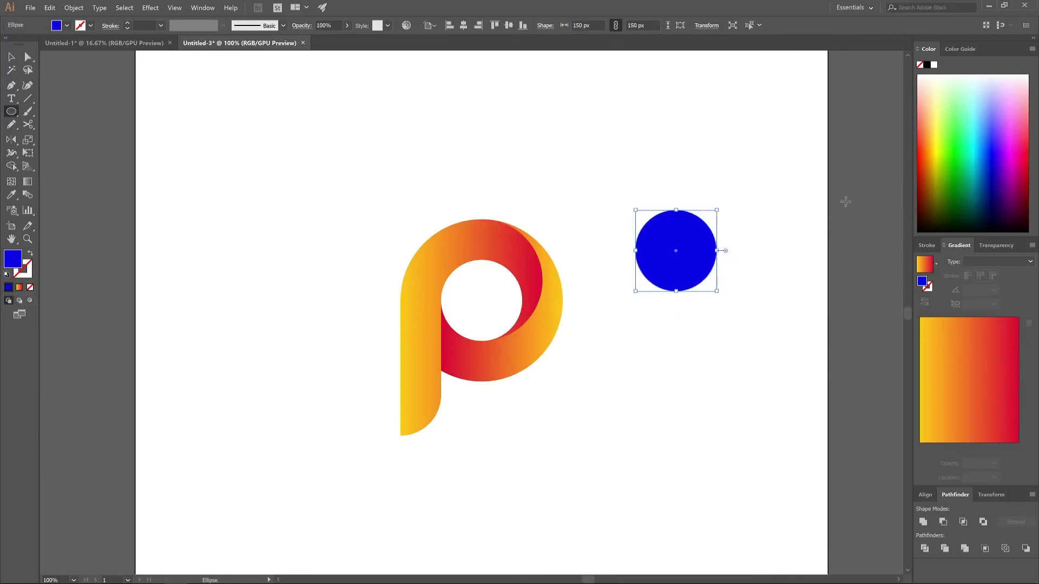
Lower the blue circle's opacity to 44% and center it horizontally and vertically over the round opening of the P
left_click(348, 25)
left_click_drag(345, 39, 323, 39)
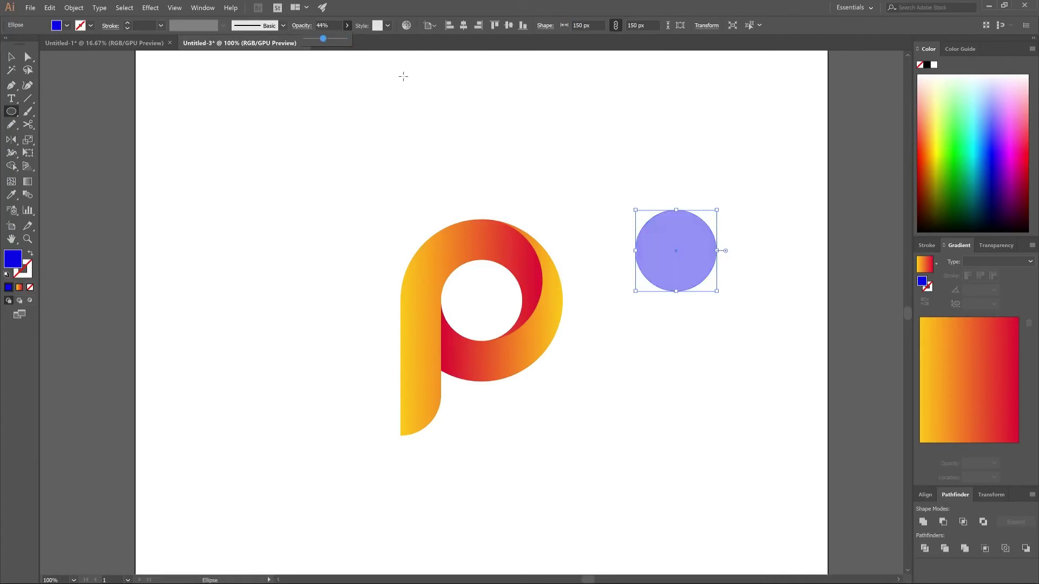
left_click(926, 499)
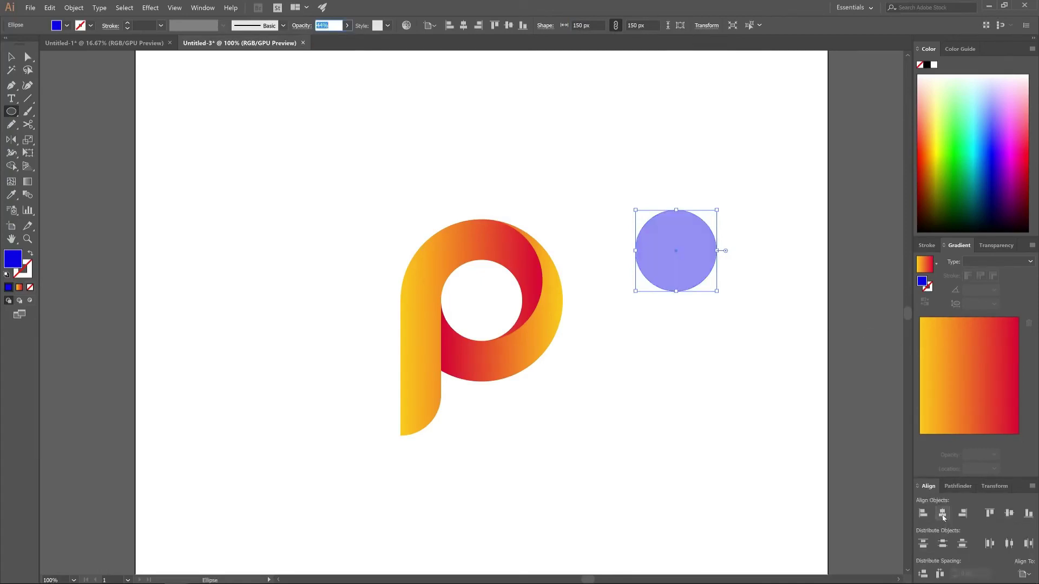
left_click(943, 513)
left_click(1008, 513)
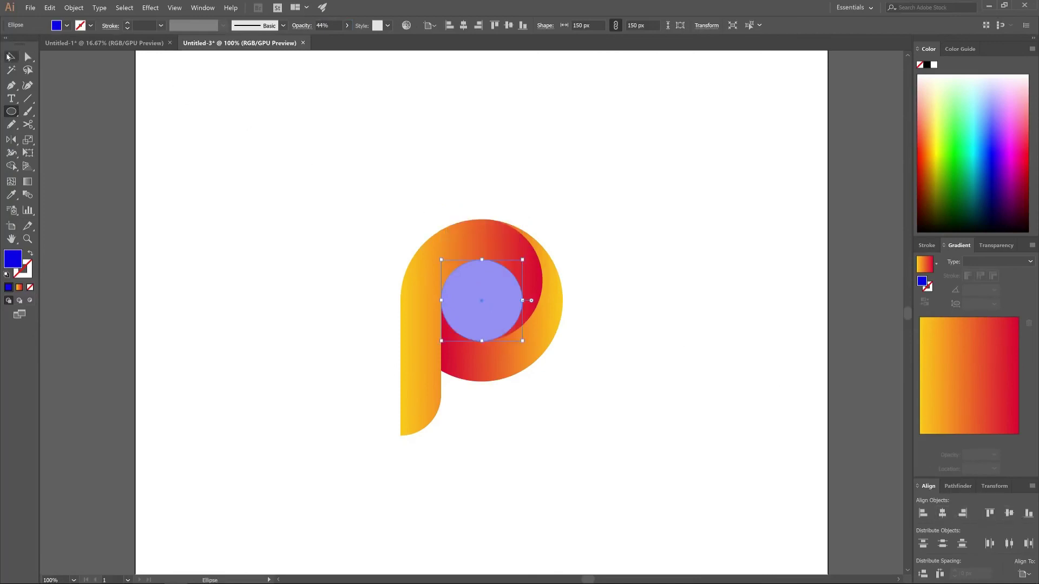
Enlarge the blue circle upward to the P's top edge, about 225 px across, and add a bright green duplicate beside the letter
left_click(10, 56)
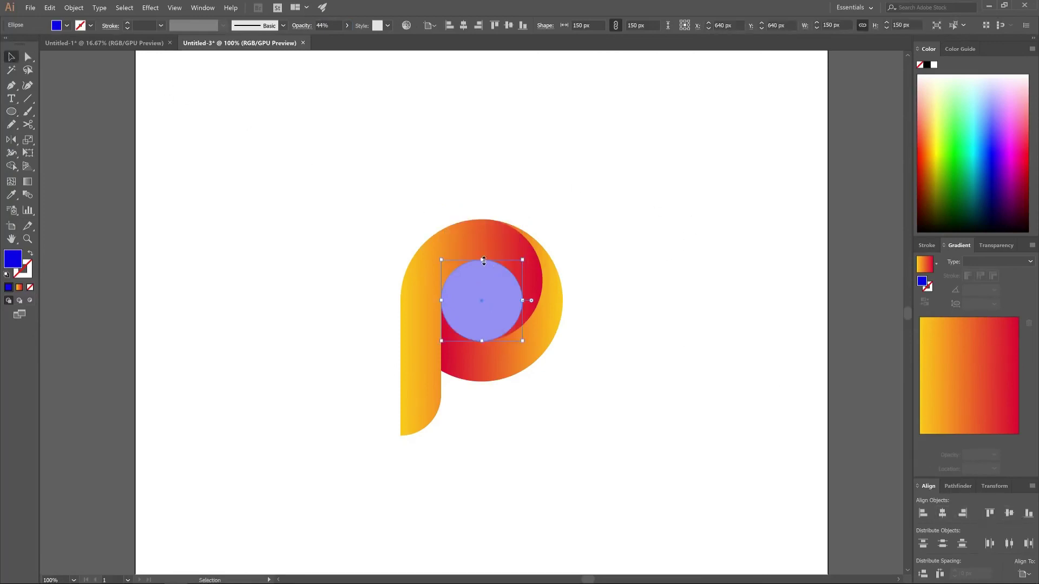
left_click_drag(484, 261, 482, 219)
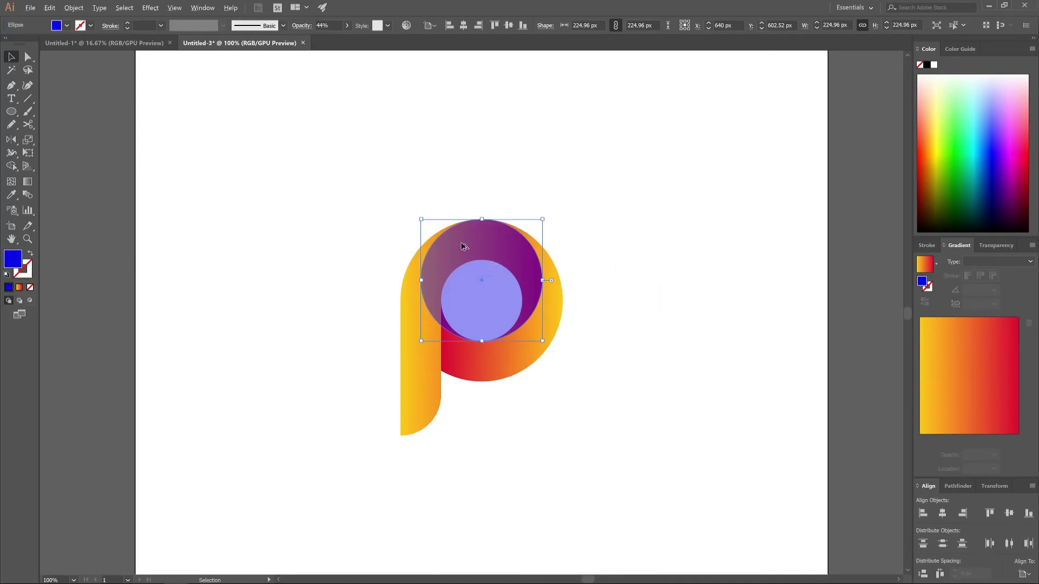
left_click_drag(462, 252, 588, 289)
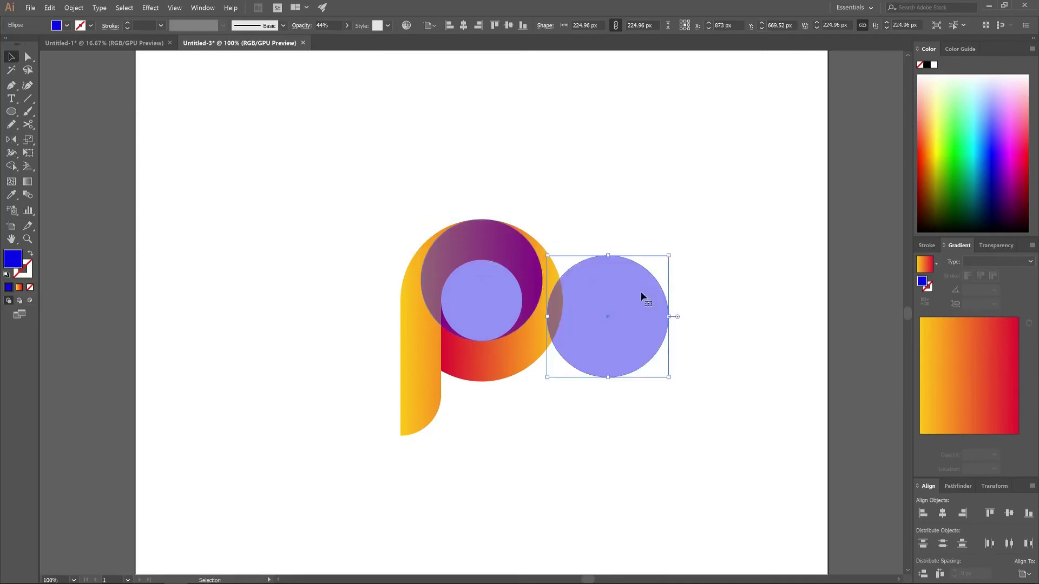
left_click(963, 143)
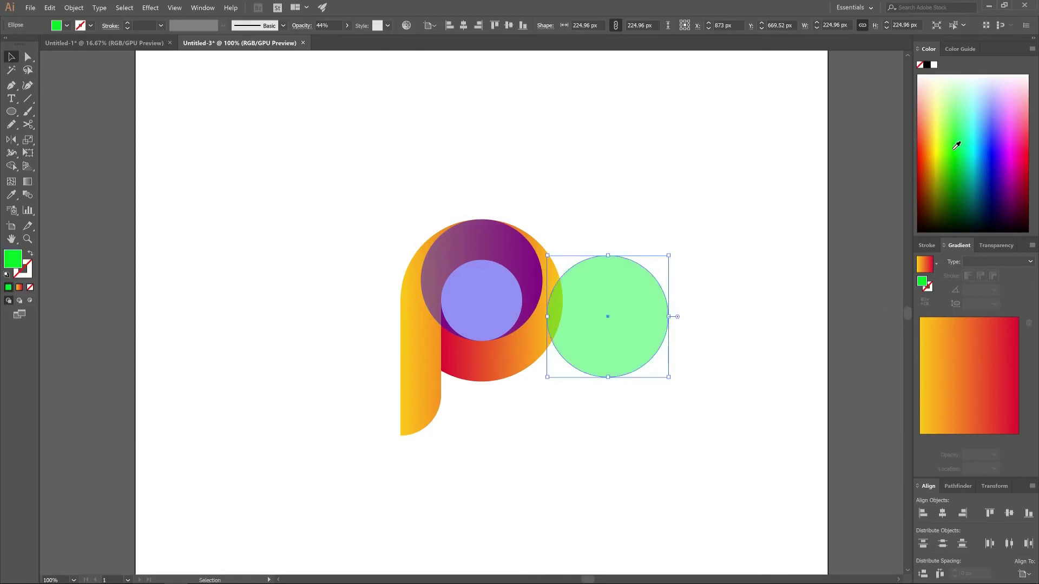
Snap the green circle exactly over the blue one and shrink it toward its upper-left corner to about 201 px
key("a")
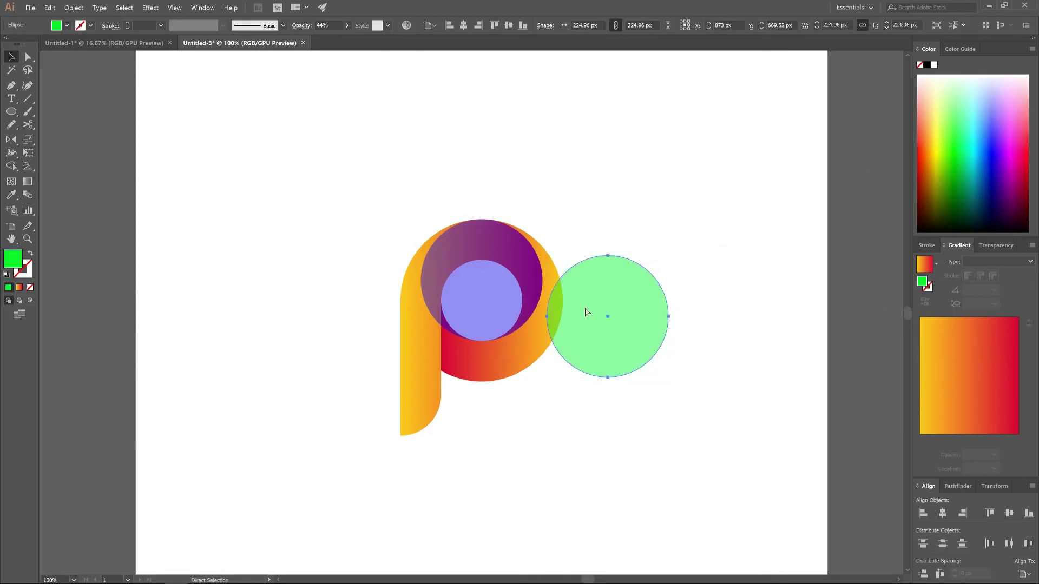
left_click_drag(547, 317, 423, 284)
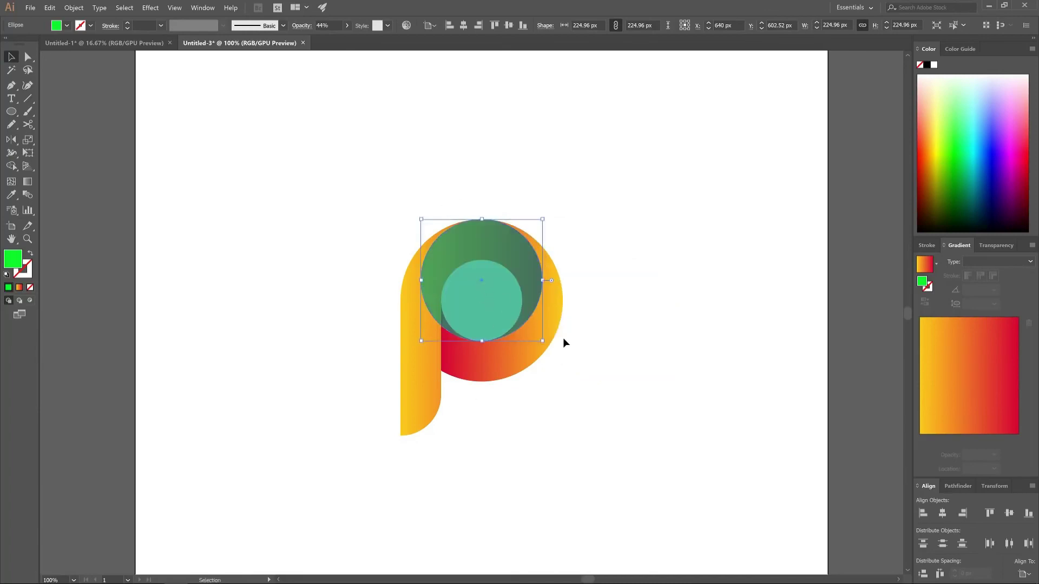
left_click_drag(543, 343, 535, 330)
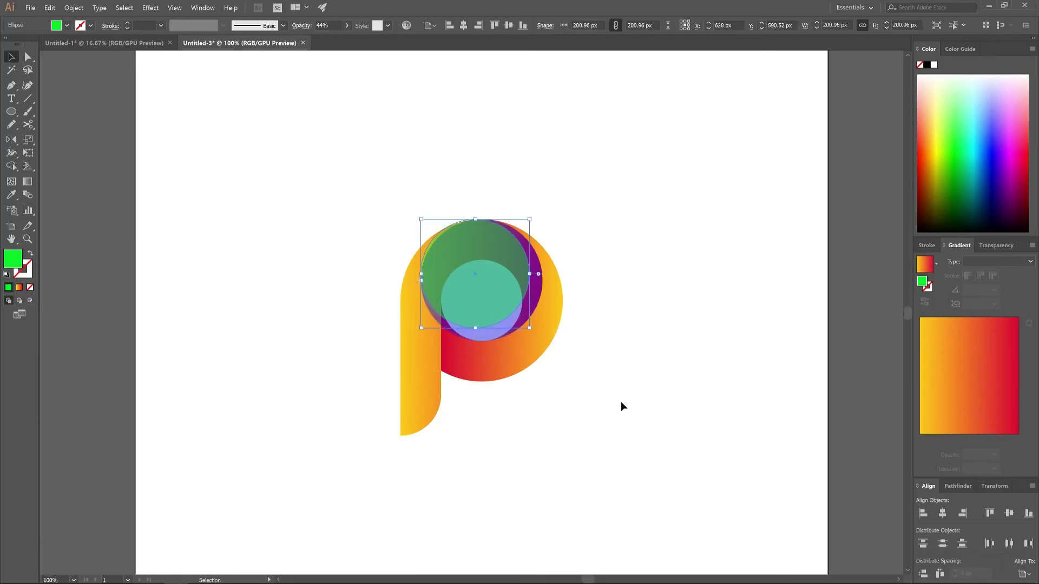
Subtract the green circle from the blue circle with Minus Front, leaving a blue crescent over the P
left_click(512, 327, "shift")
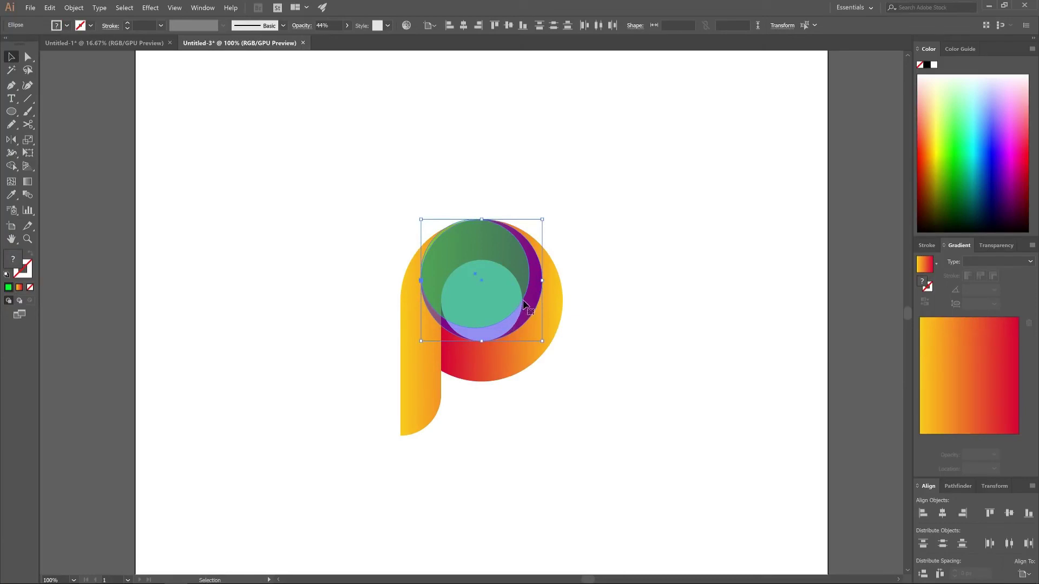
left_click(957, 485)
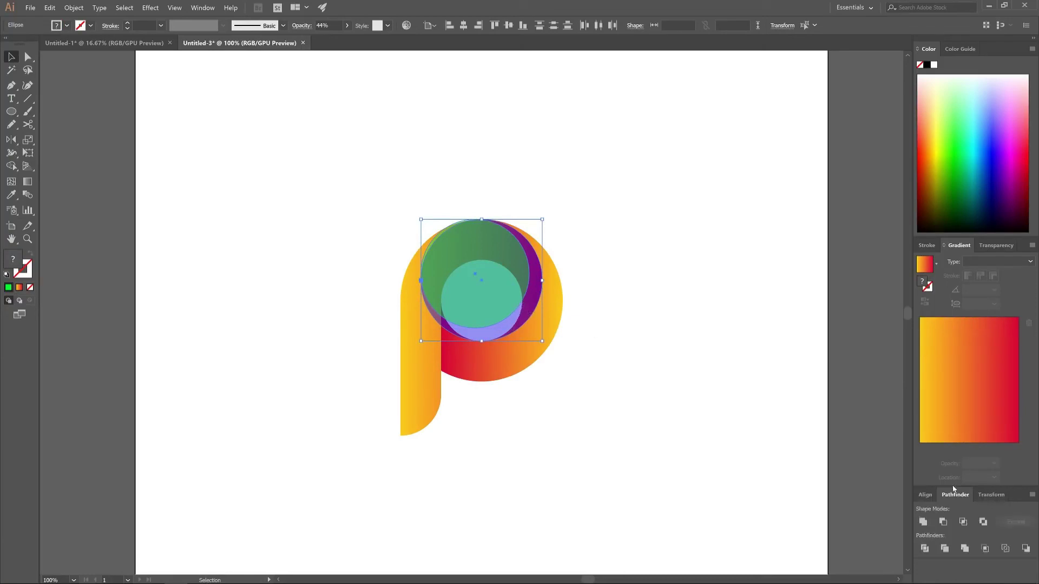
left_click(943, 522)
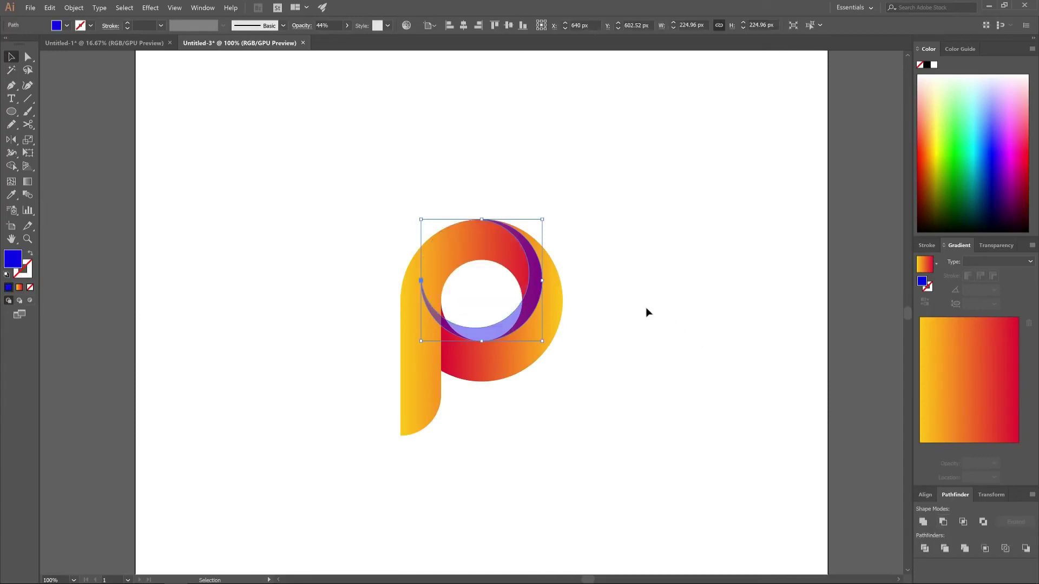
Cut away the blue crescent's part inside the P's round opening with Shape Builder, and delete the leftover sliver over the stem
left_click(472, 232, "shift")
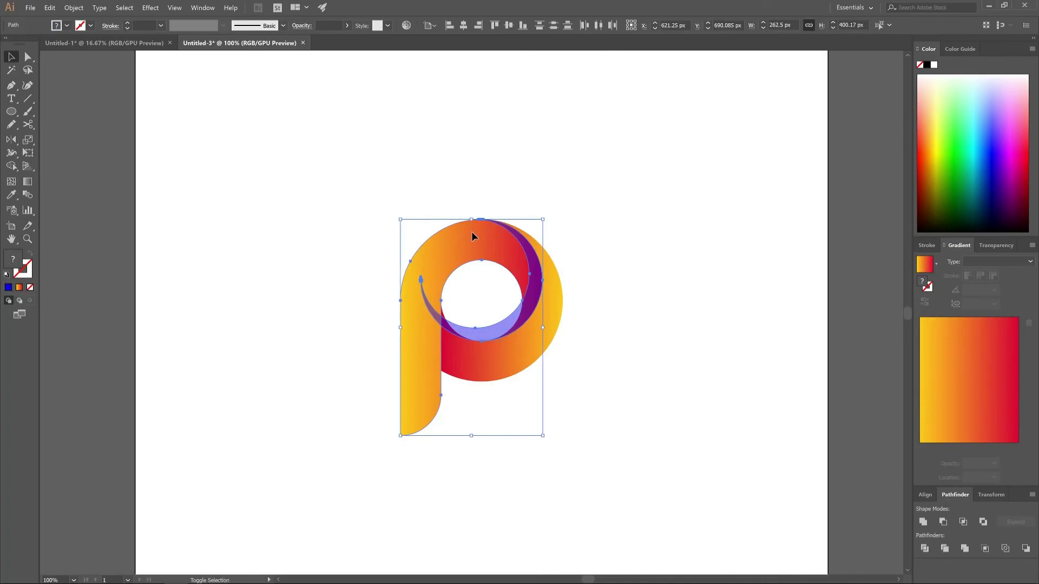
left_click(11, 167)
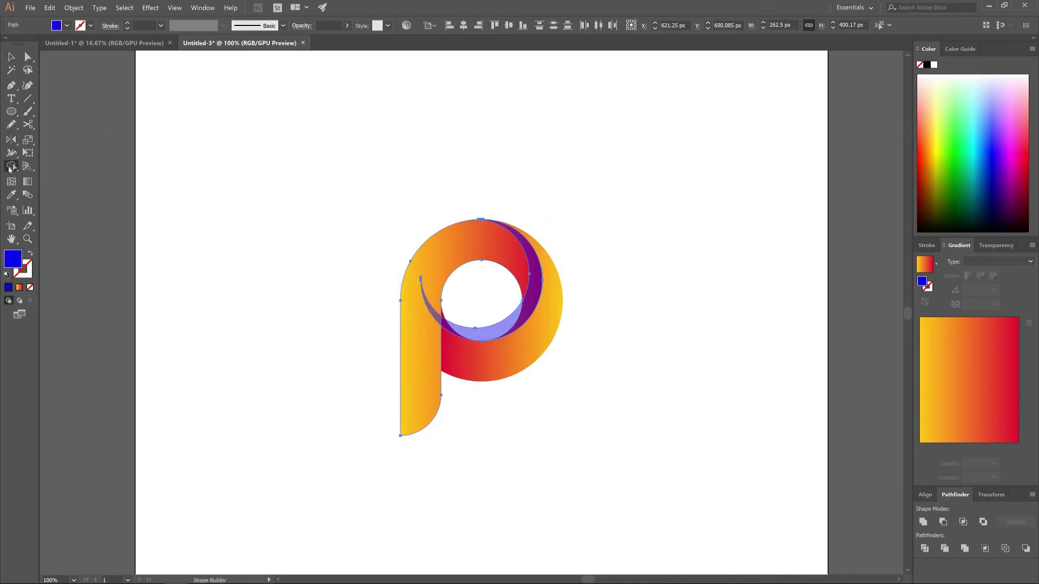
left_click(496, 334, "alt")
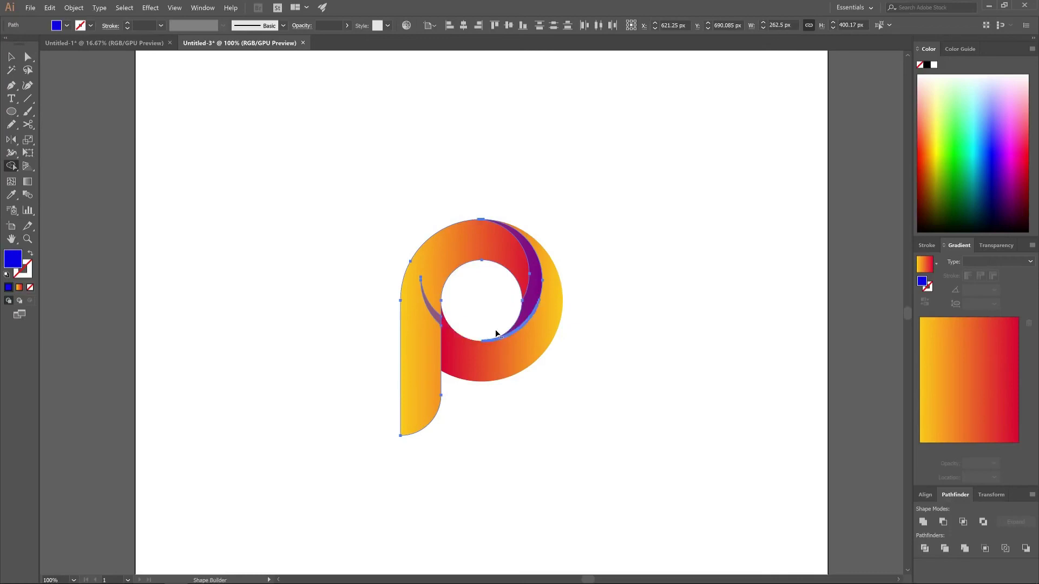
left_click(13, 57)
left_click(688, 190)
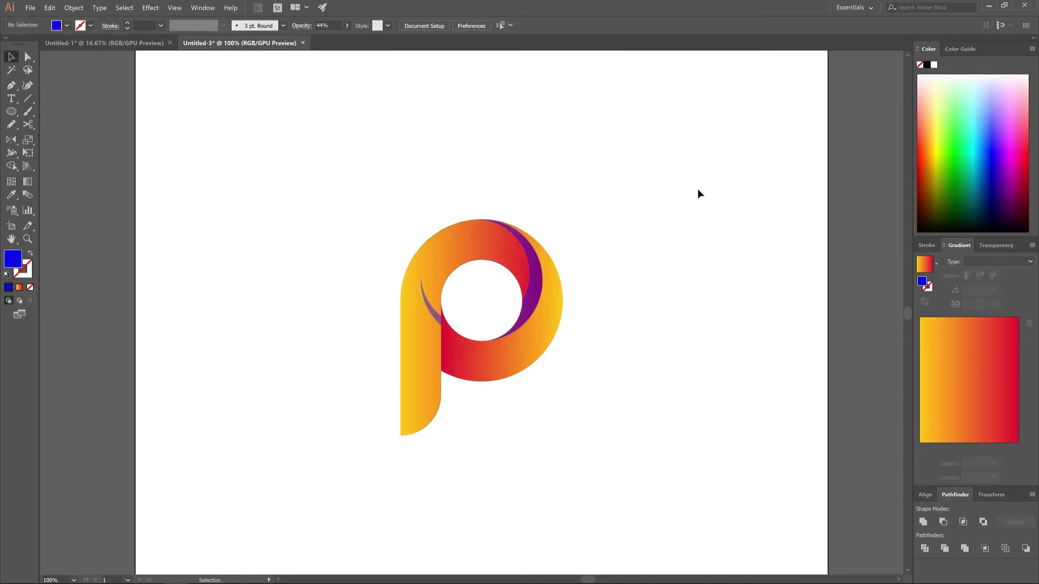
left_click_drag(433, 318, 330, 230)
key("Delete")
Fill the remaining crescent on the bowl's right side with black and lower its opacity to 21%
left_click(535, 283)
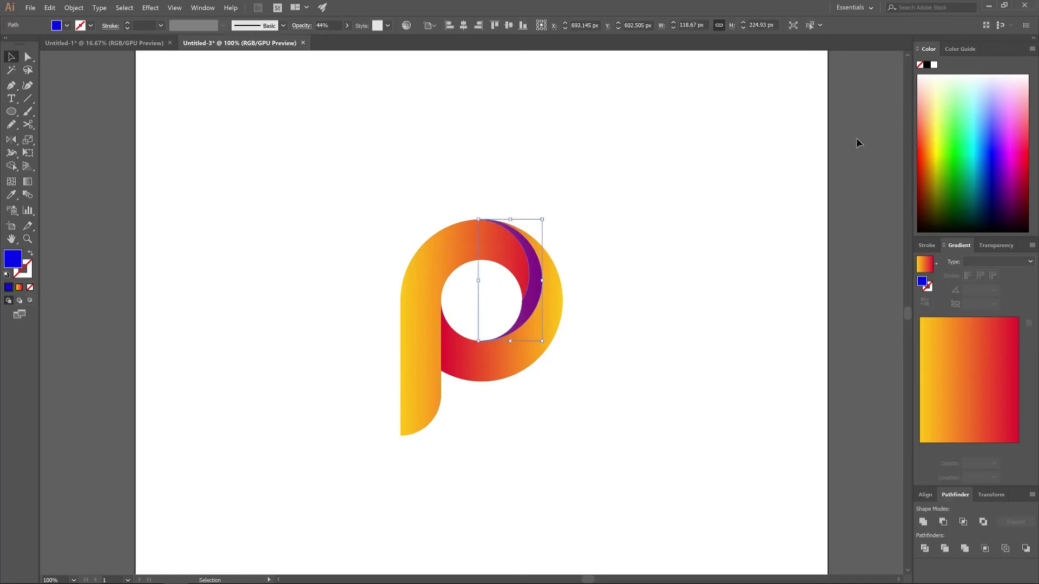
left_click(926, 65)
left_click(347, 26)
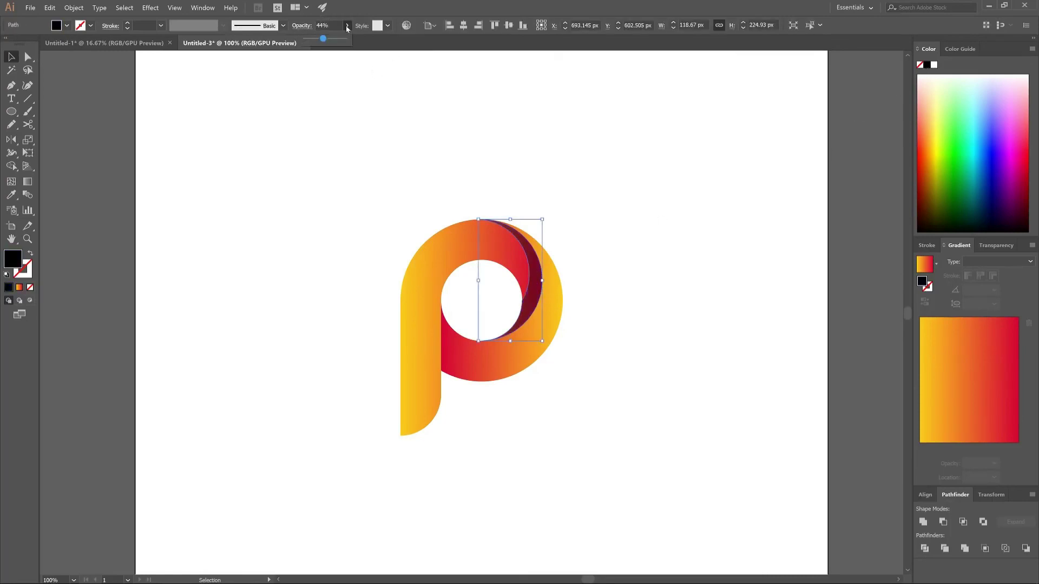
left_click_drag(322, 41, 314, 41)
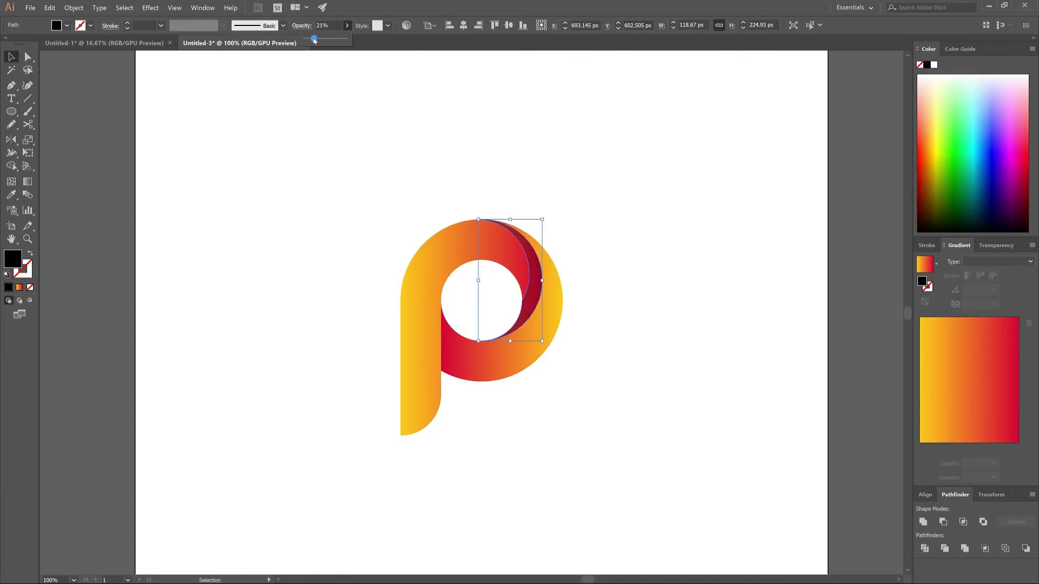
left_click(632, 269)
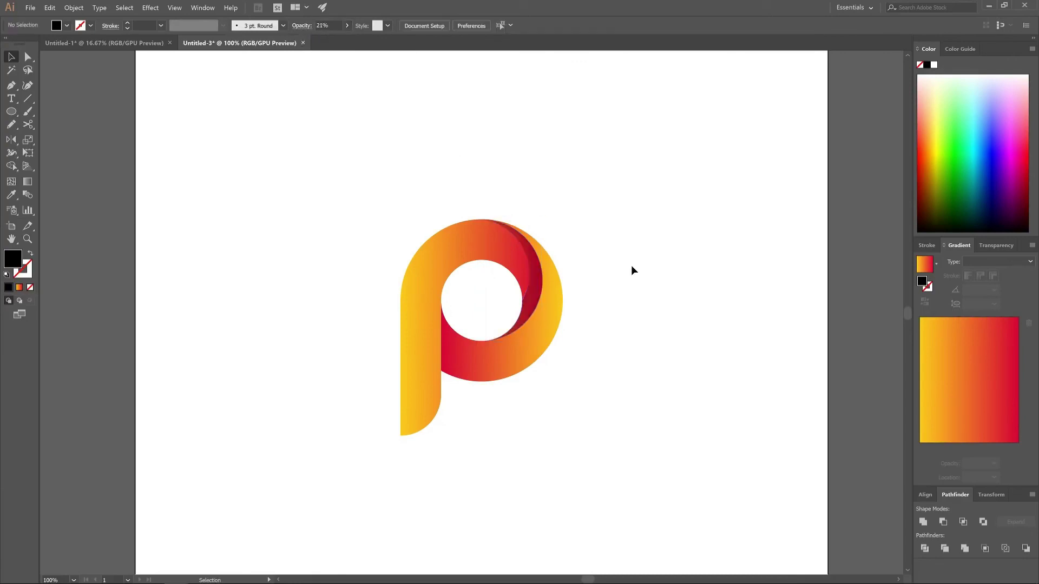